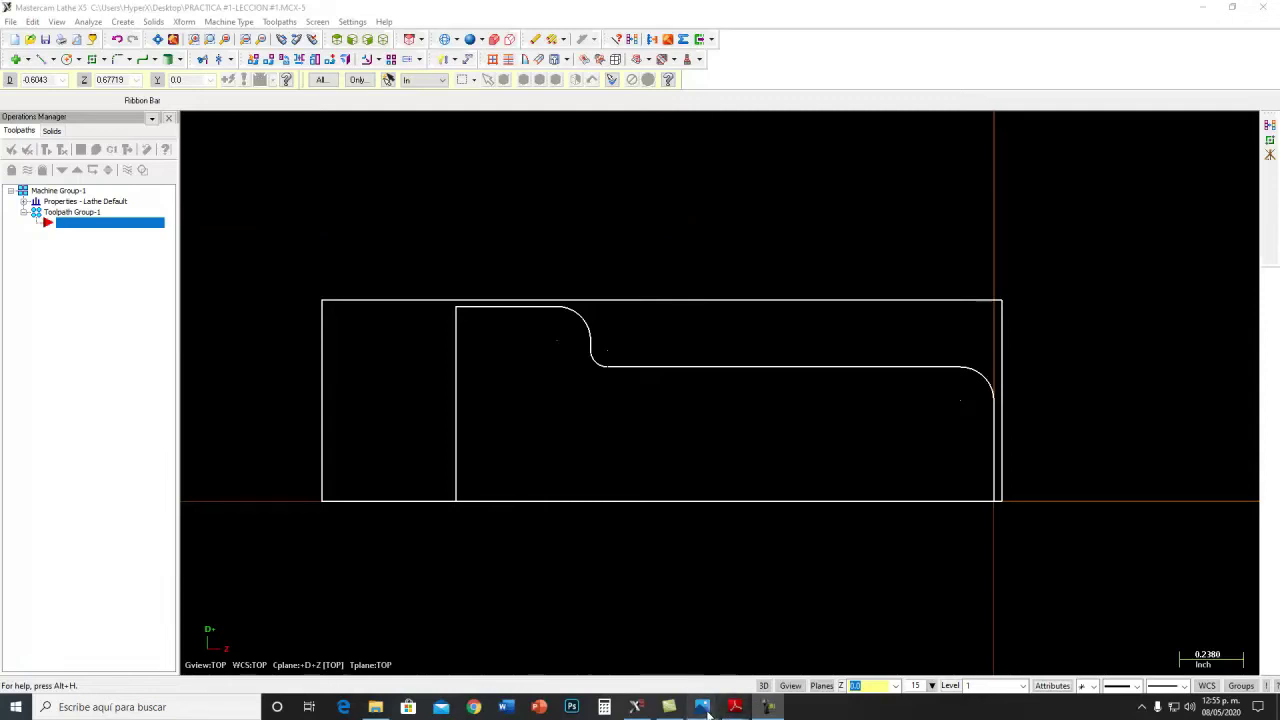
- View the CLICK IZQUIERDO image in the Photos app and minimize it
mouse_move(702, 706)
click(690, 660)
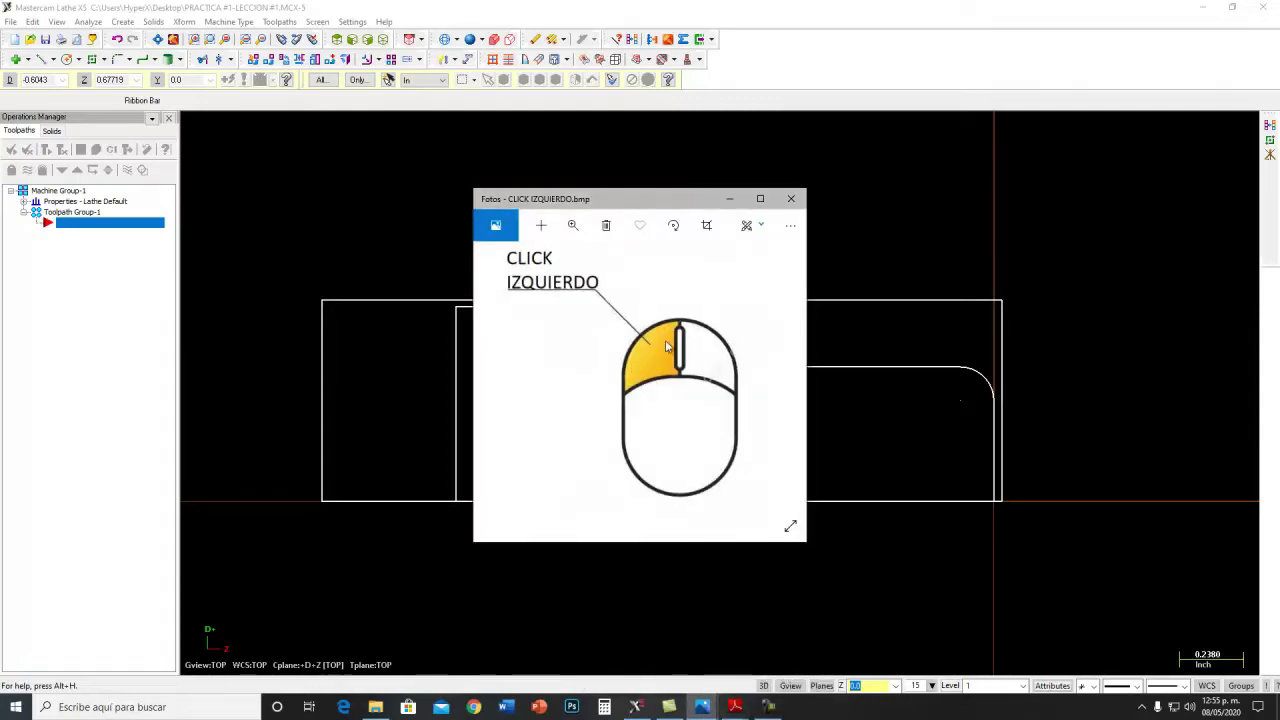
click(731, 201)
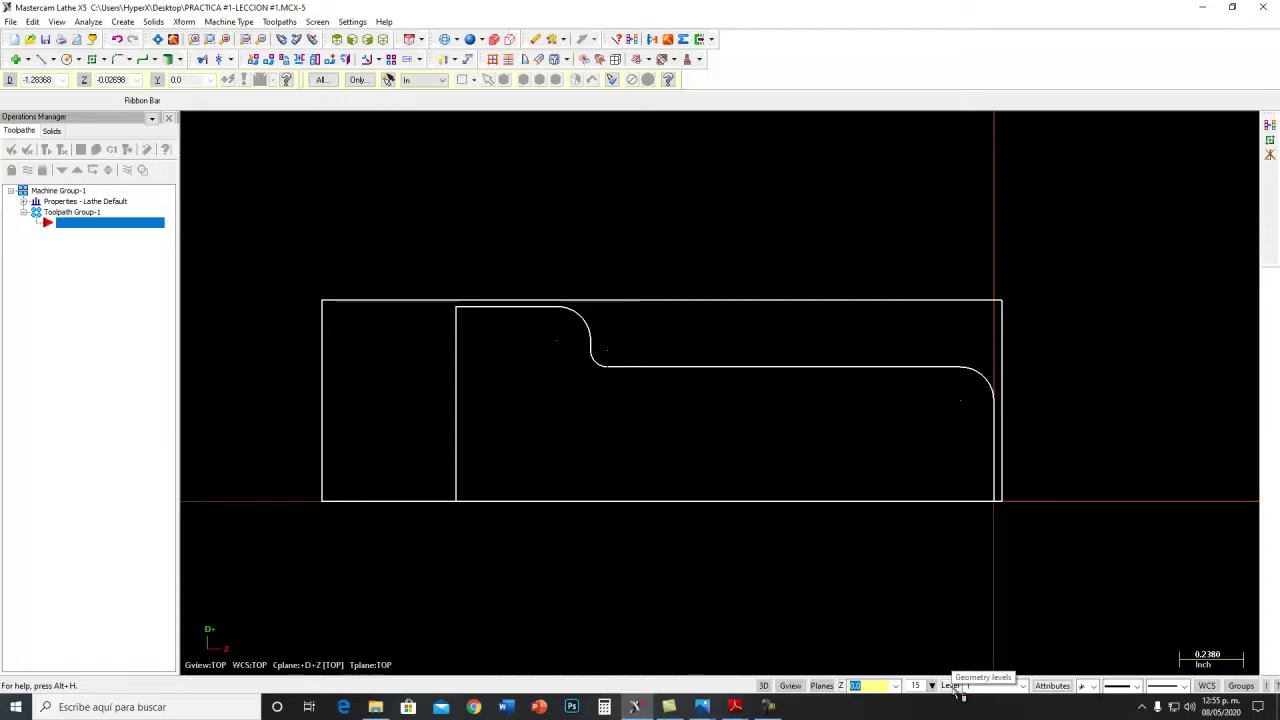
- Create level 2 in the Level Manager and name it STOCK MATERIAL
click(955, 686)
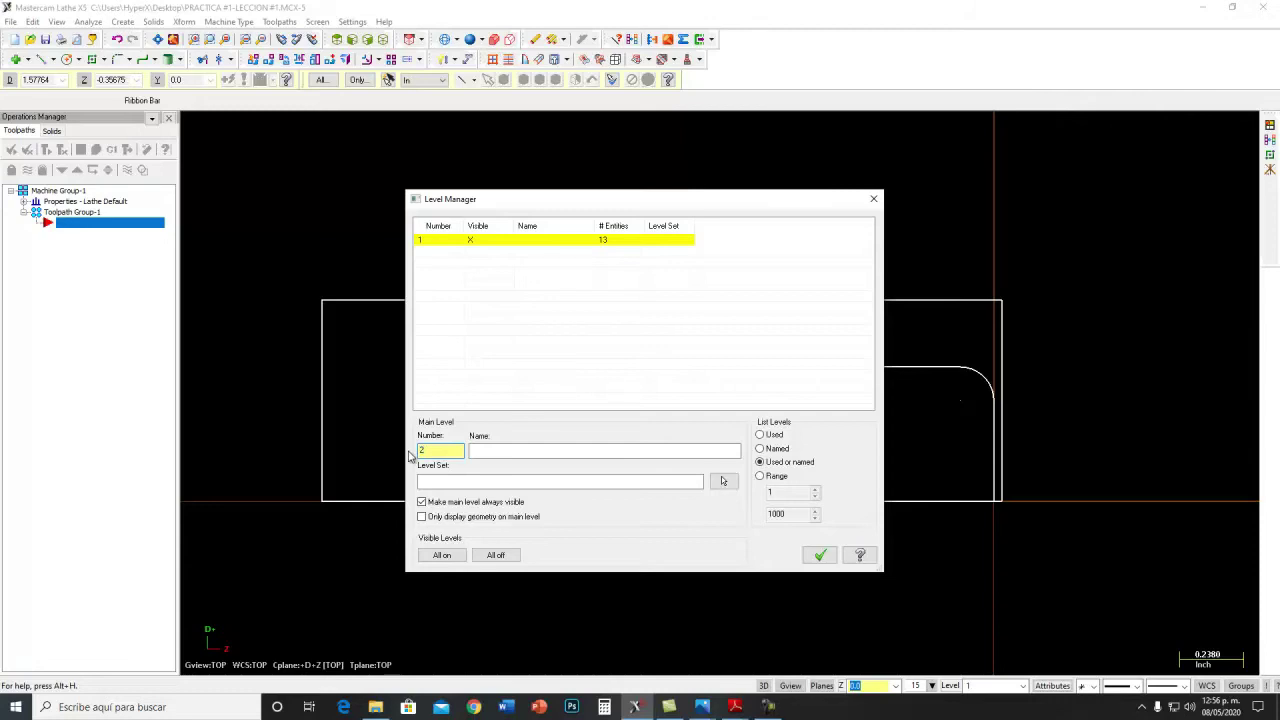
key(Return)
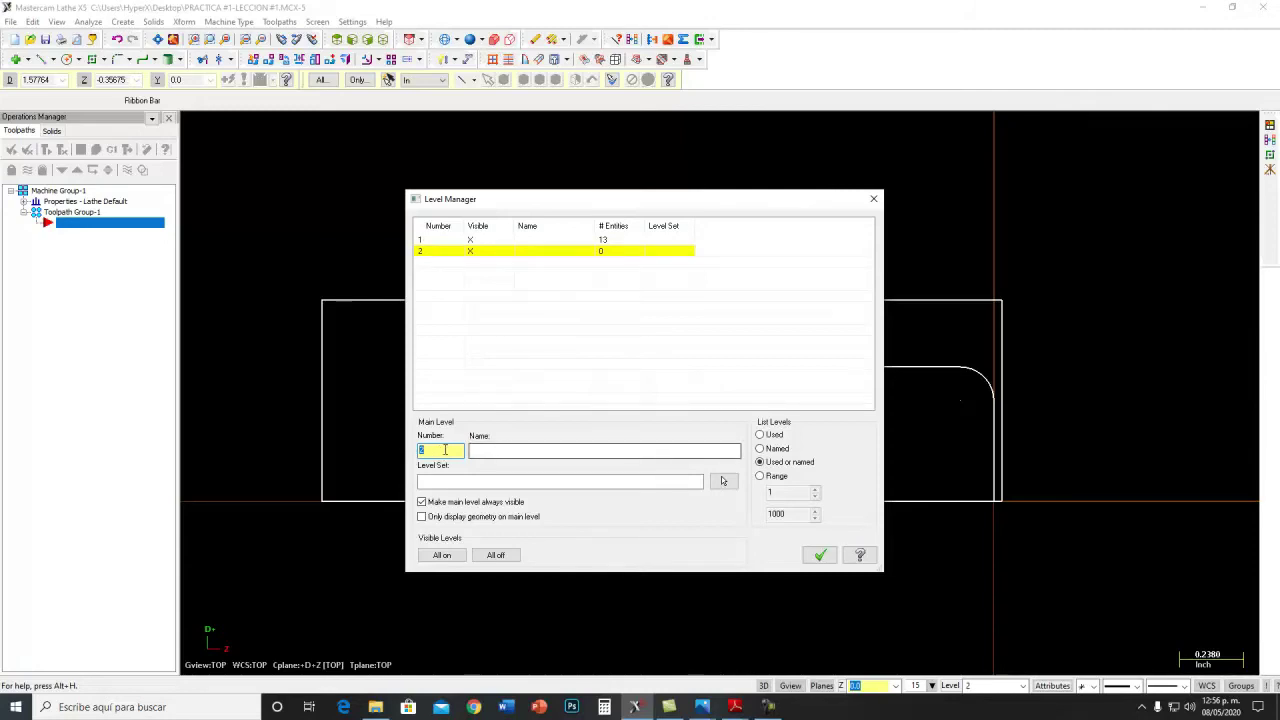
click(476, 450)
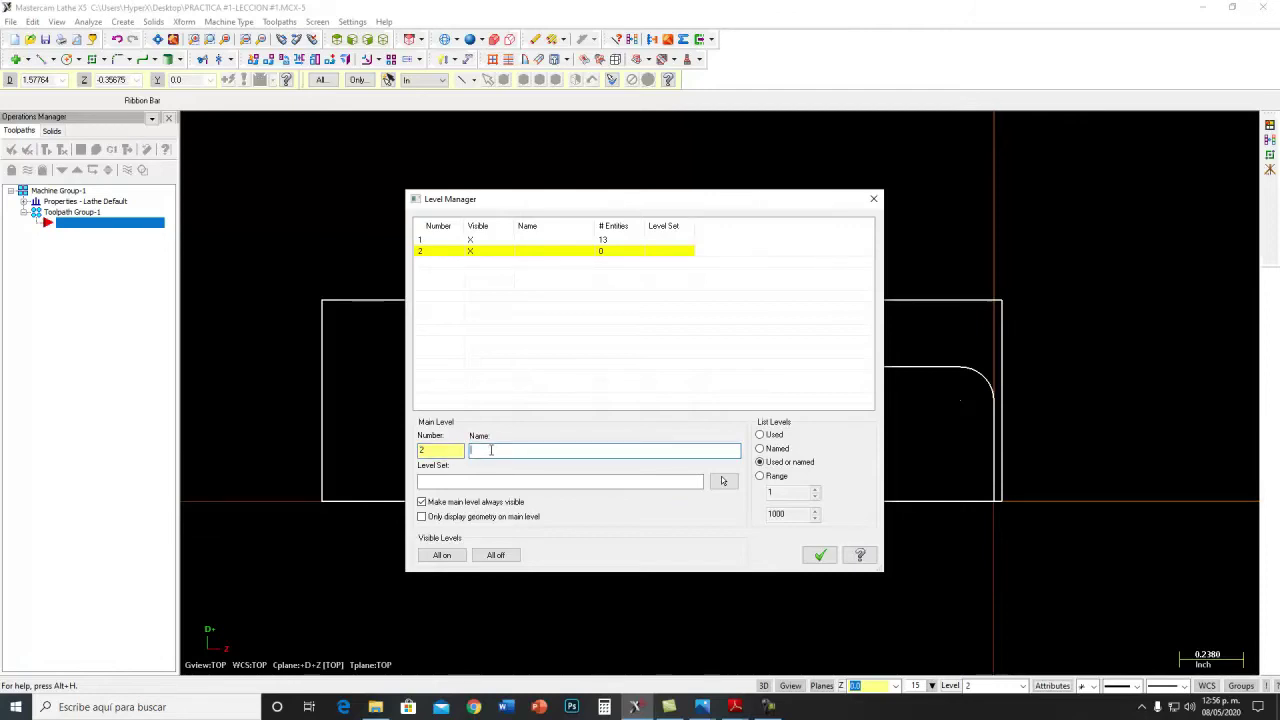
text(STOCK MATERIAL)
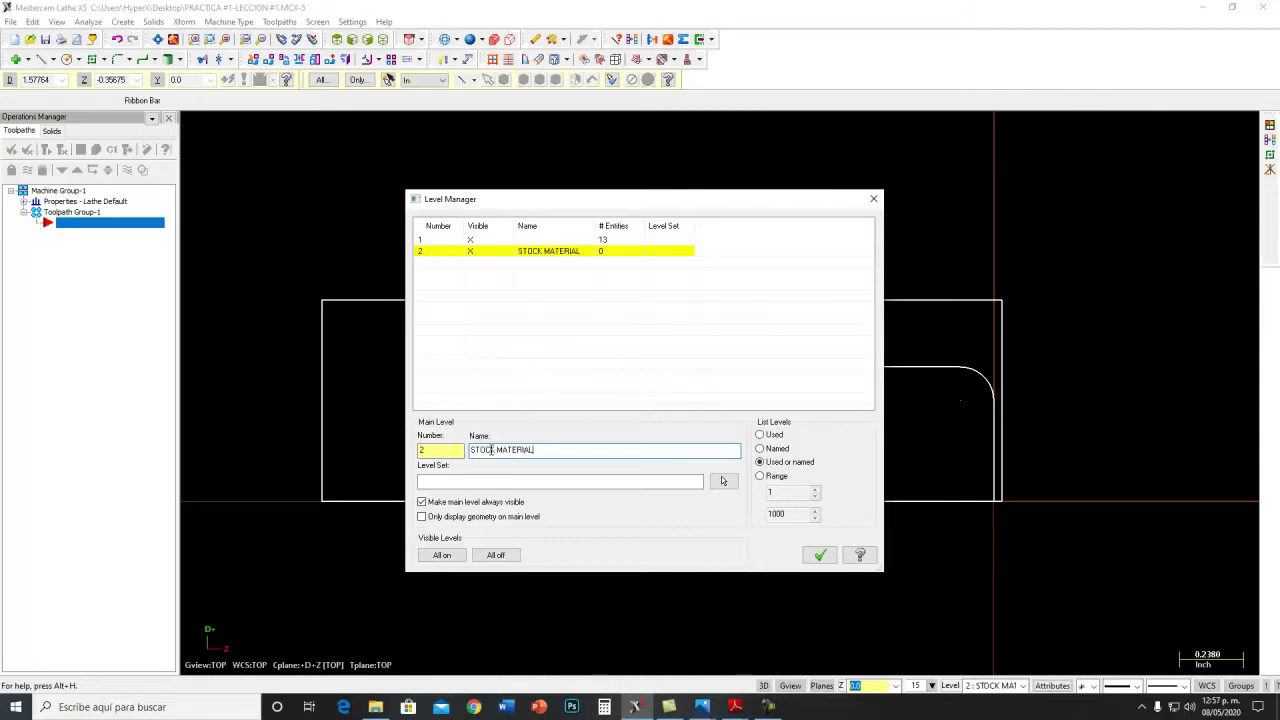
click(440, 450)
click(495, 451)
click(541, 254)
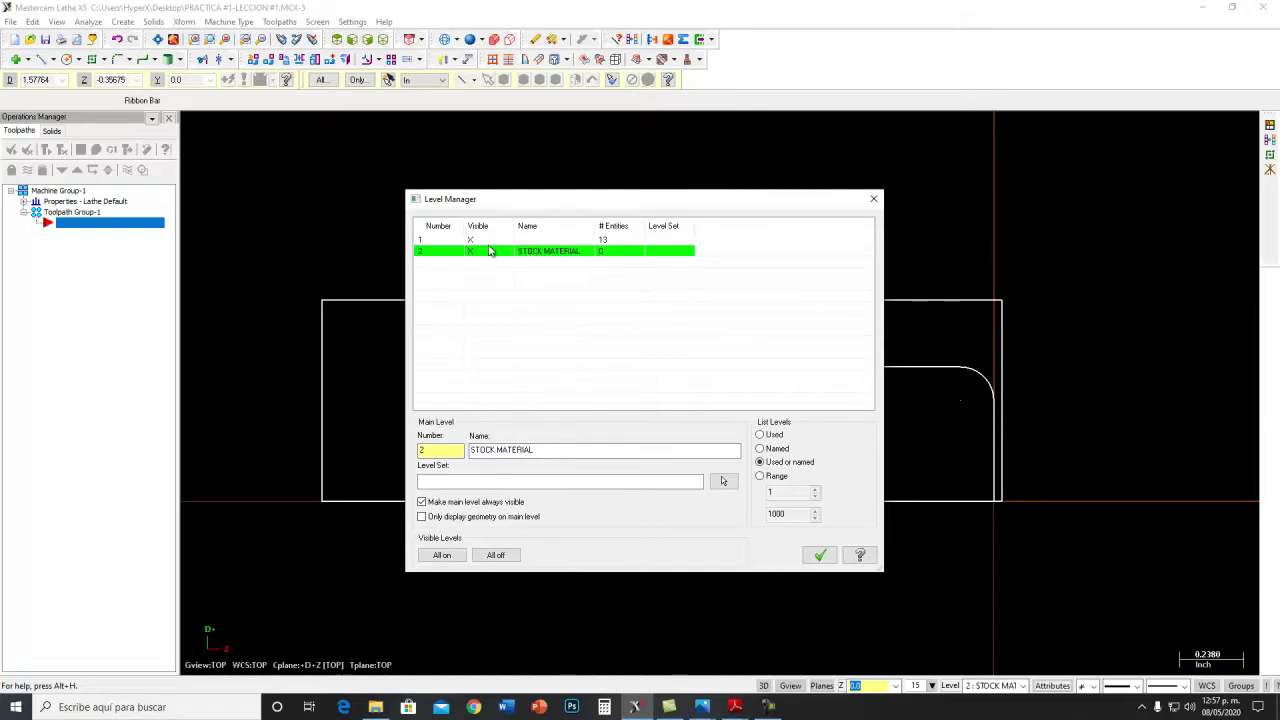
- Make level 1 the main level and name it PIEZA FINAL
click(422, 243)
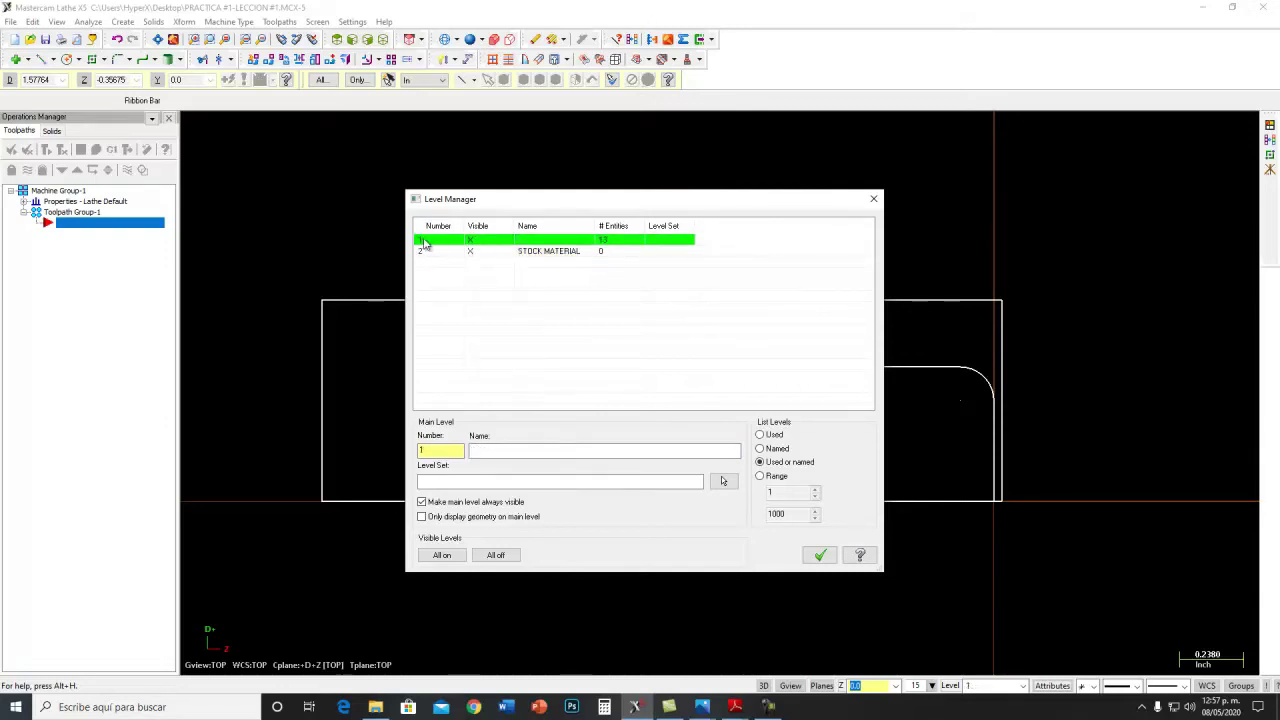
double_click(531, 244)
key(Return)
click(448, 246)
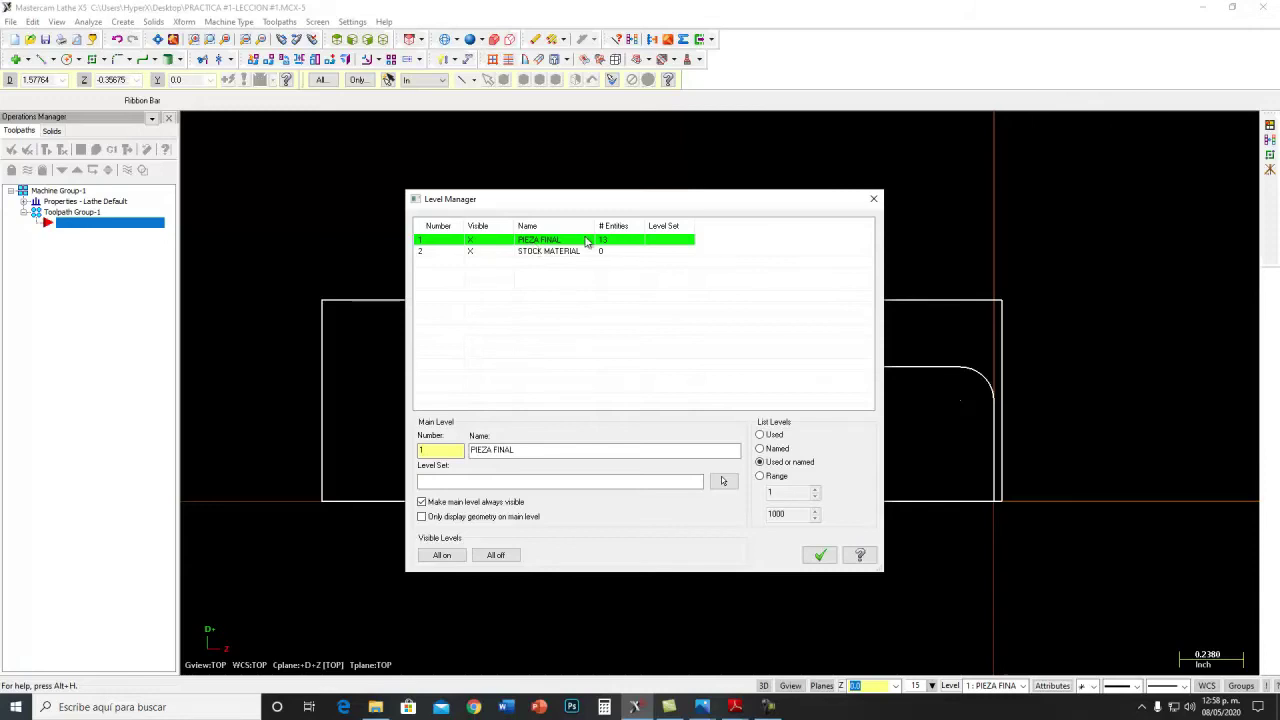
- Switch the main level to STOCK MATERIAL and back to PIEZA FINAL, accepting the level settings
click(448, 254)
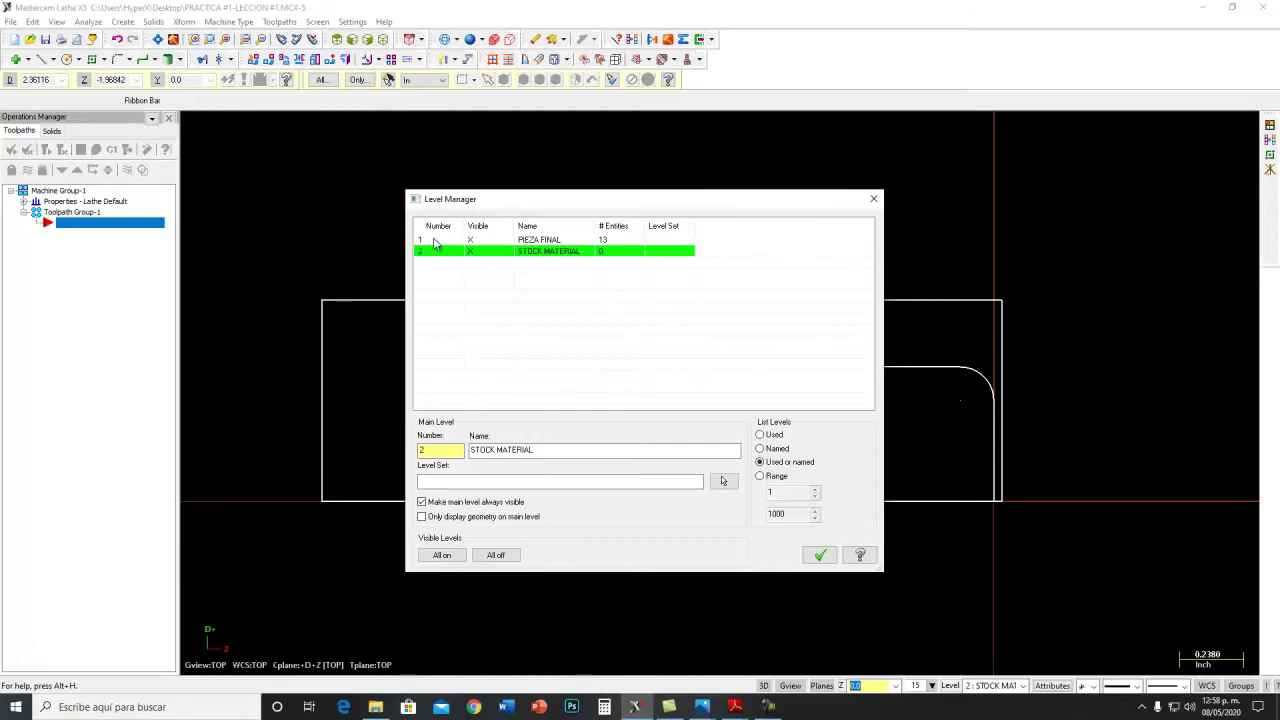
click(435, 240)
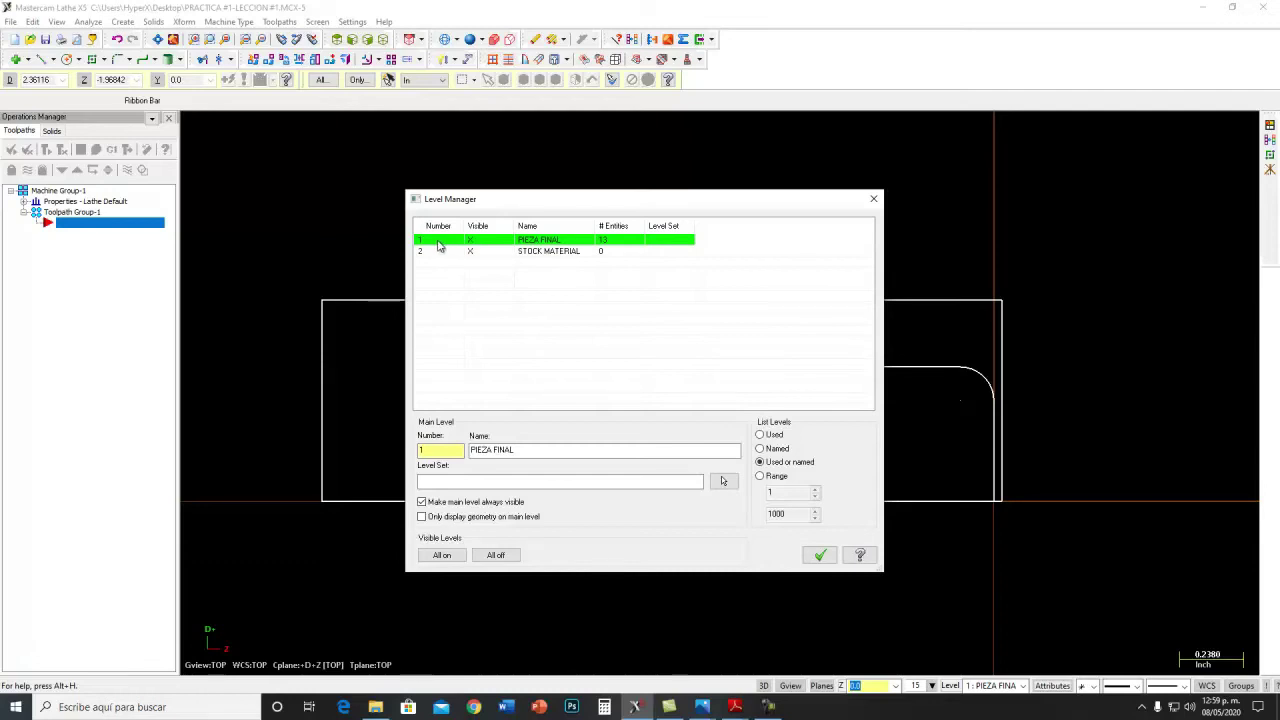
click(551, 252)
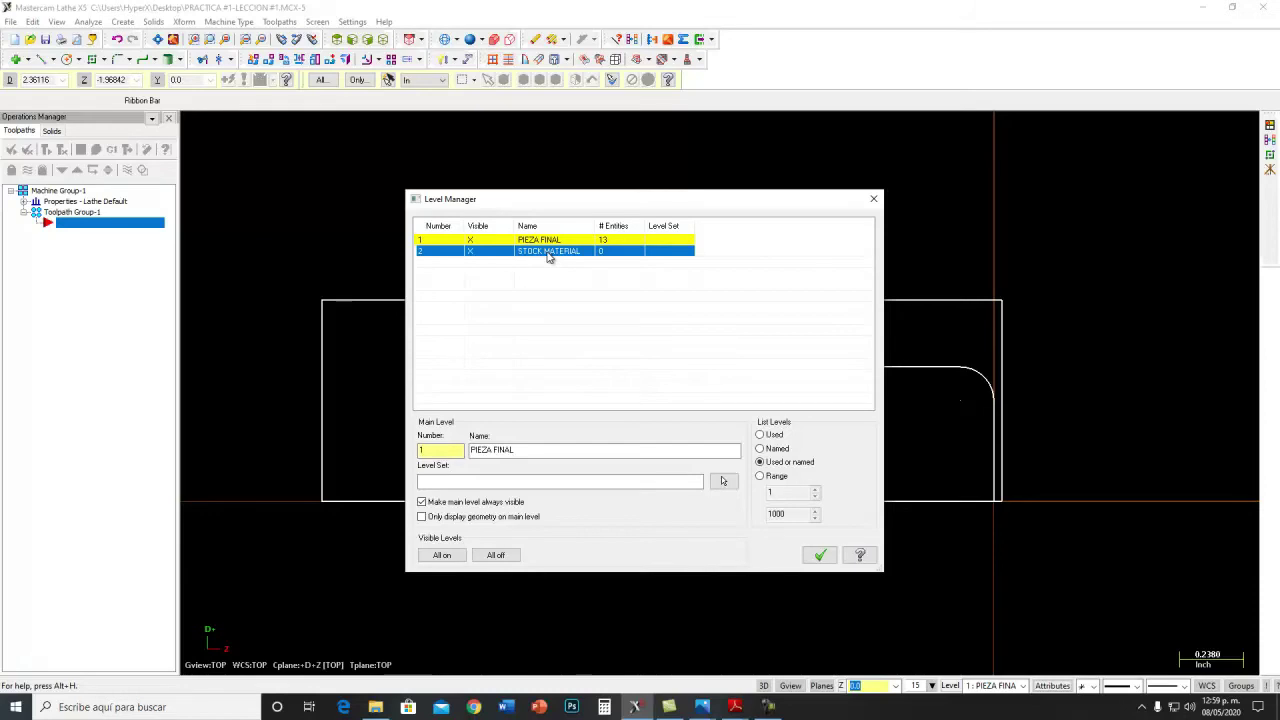
click(546, 276)
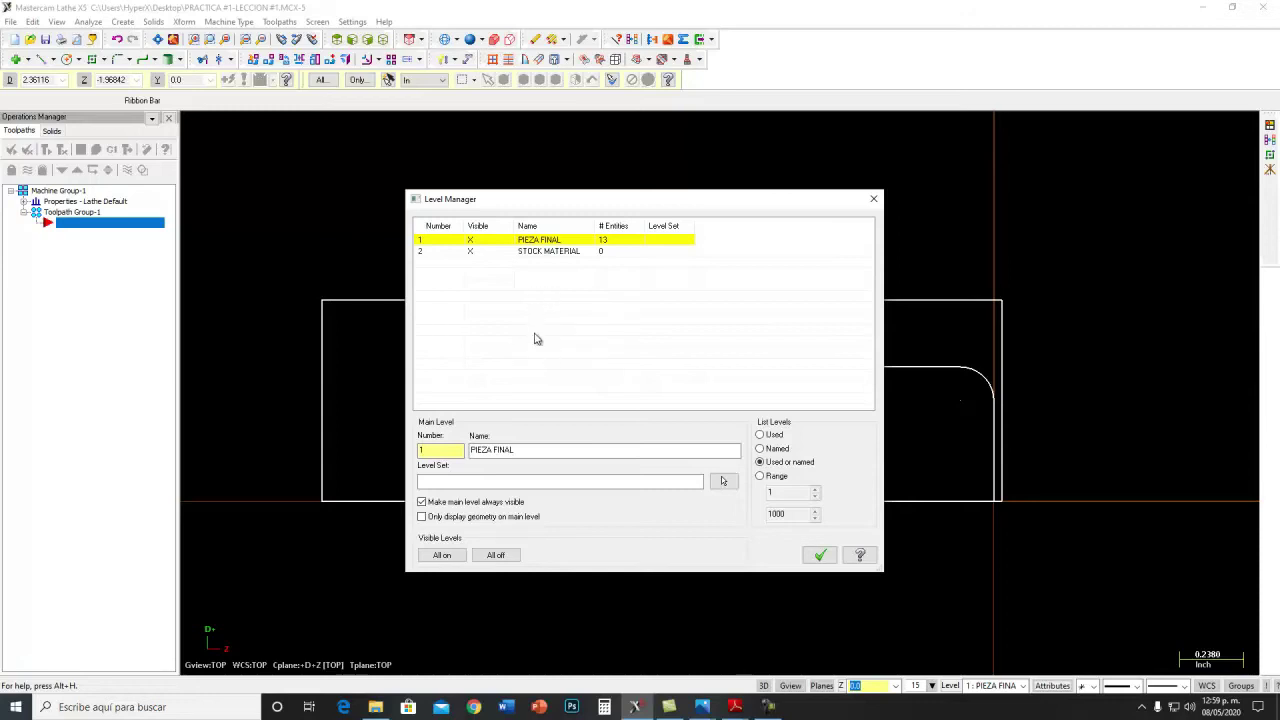
click(533, 254)
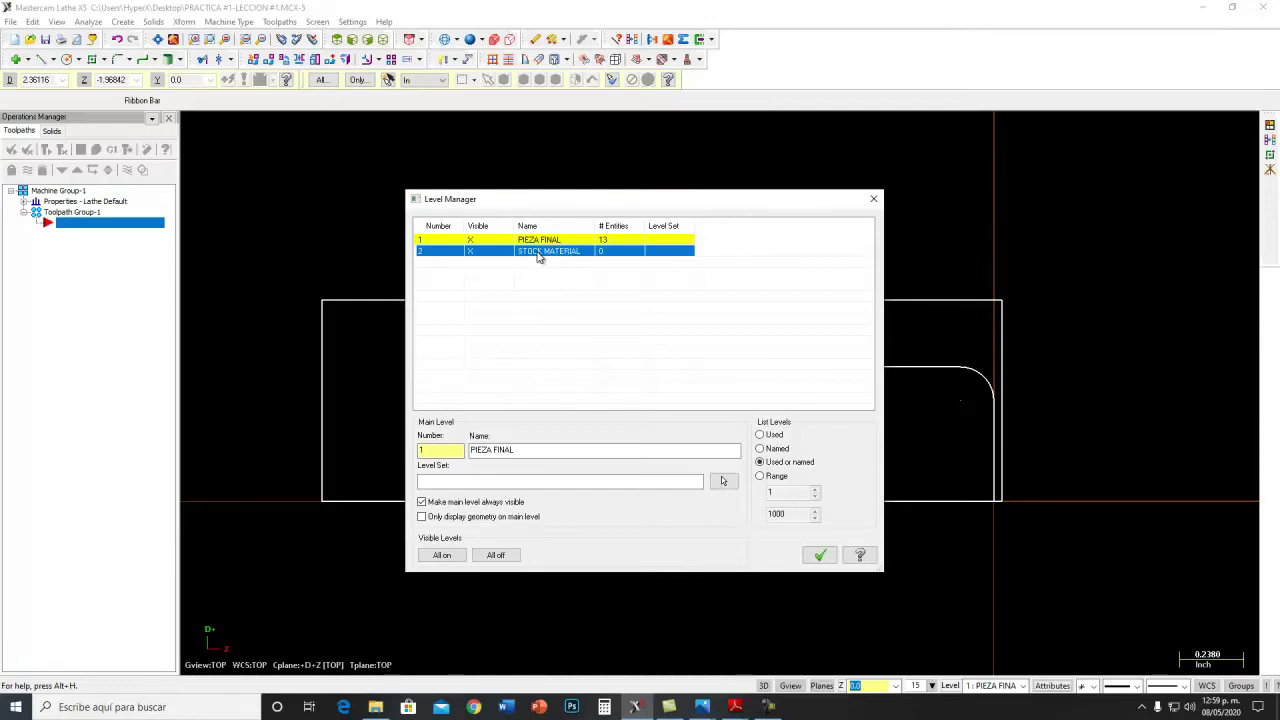
click(598, 298)
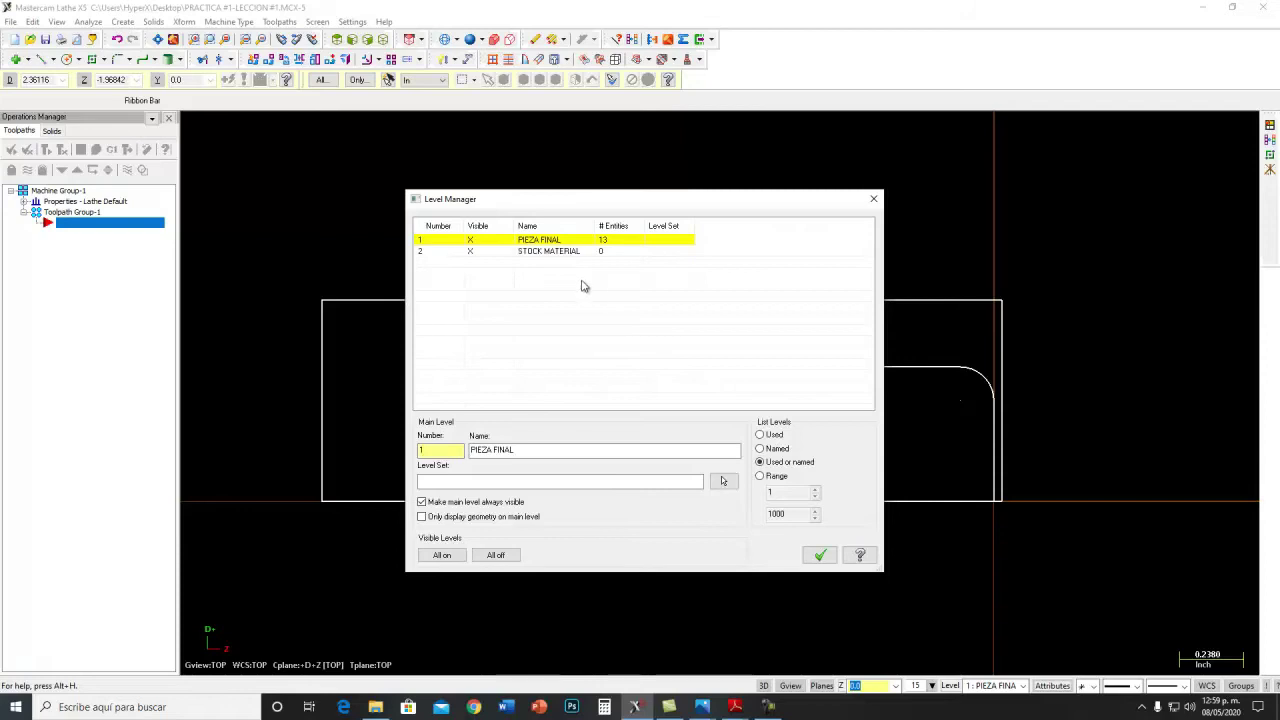
click(432, 243)
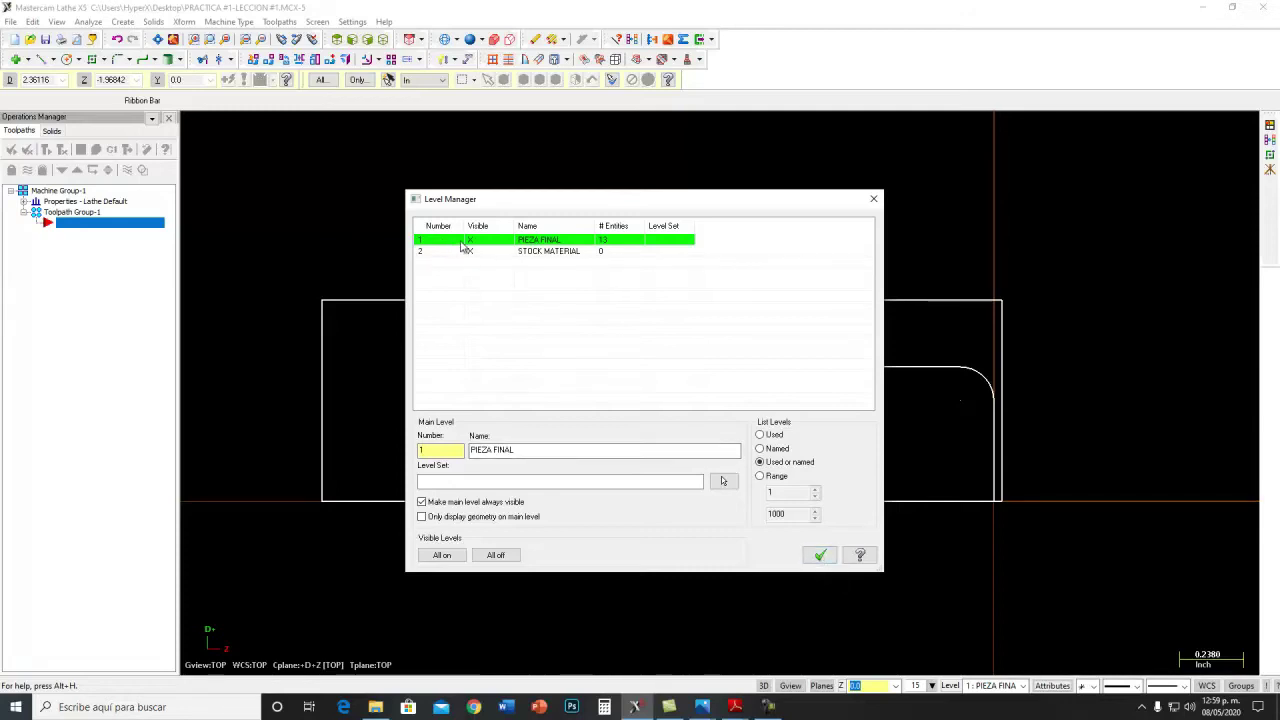
click(819, 555)
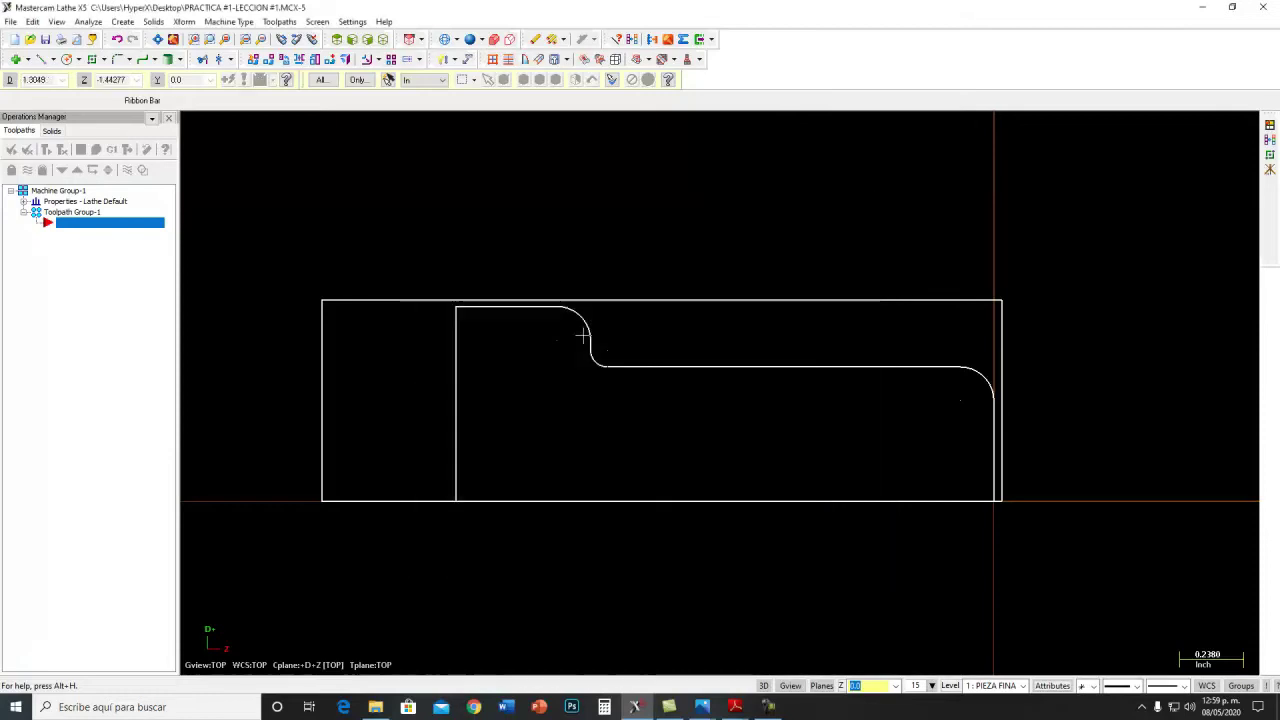
- Draw a horizontal line about 0.45 in long above the part on the PIEZA FINAL level
click(41, 59)
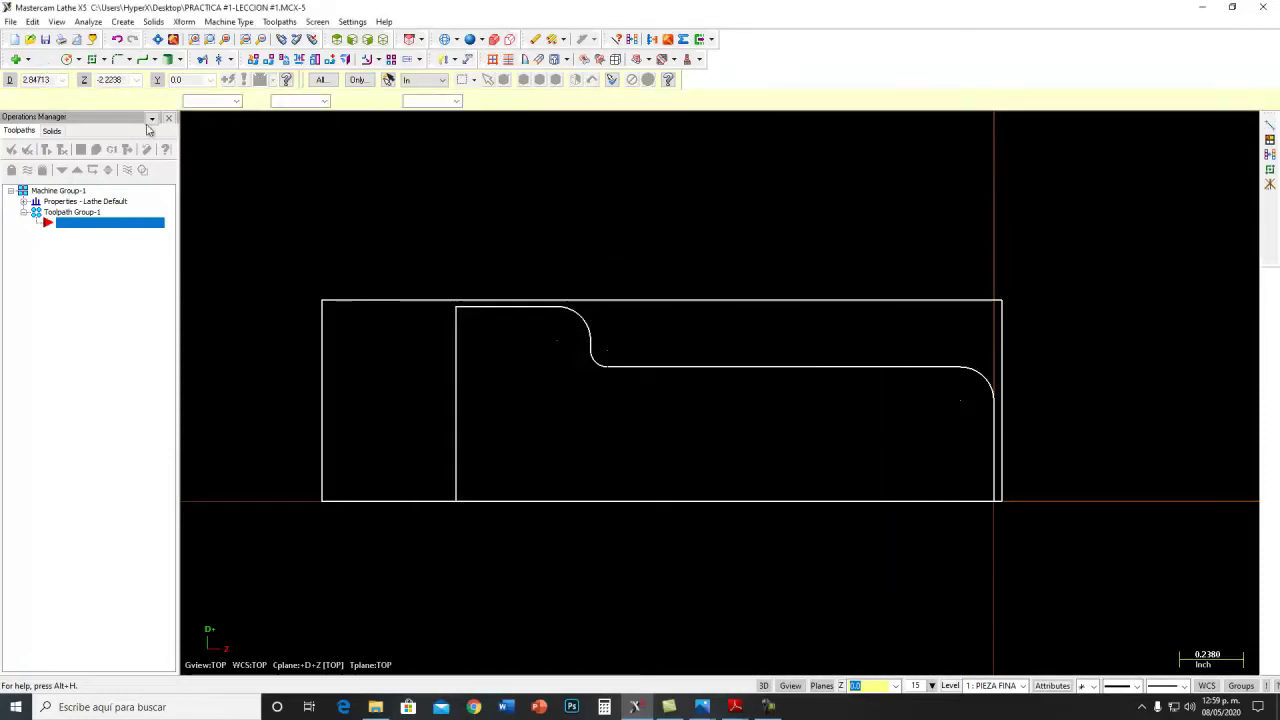
click(428, 206)
click(549, 206)
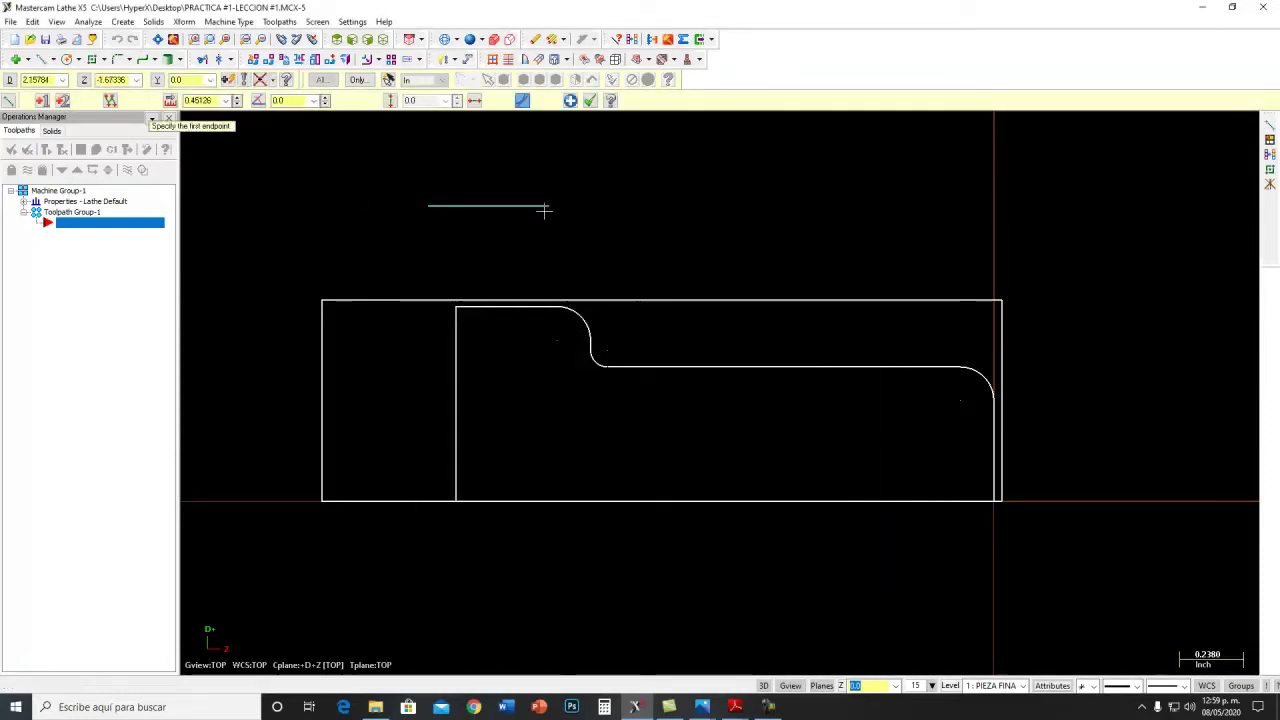
click(589, 100)
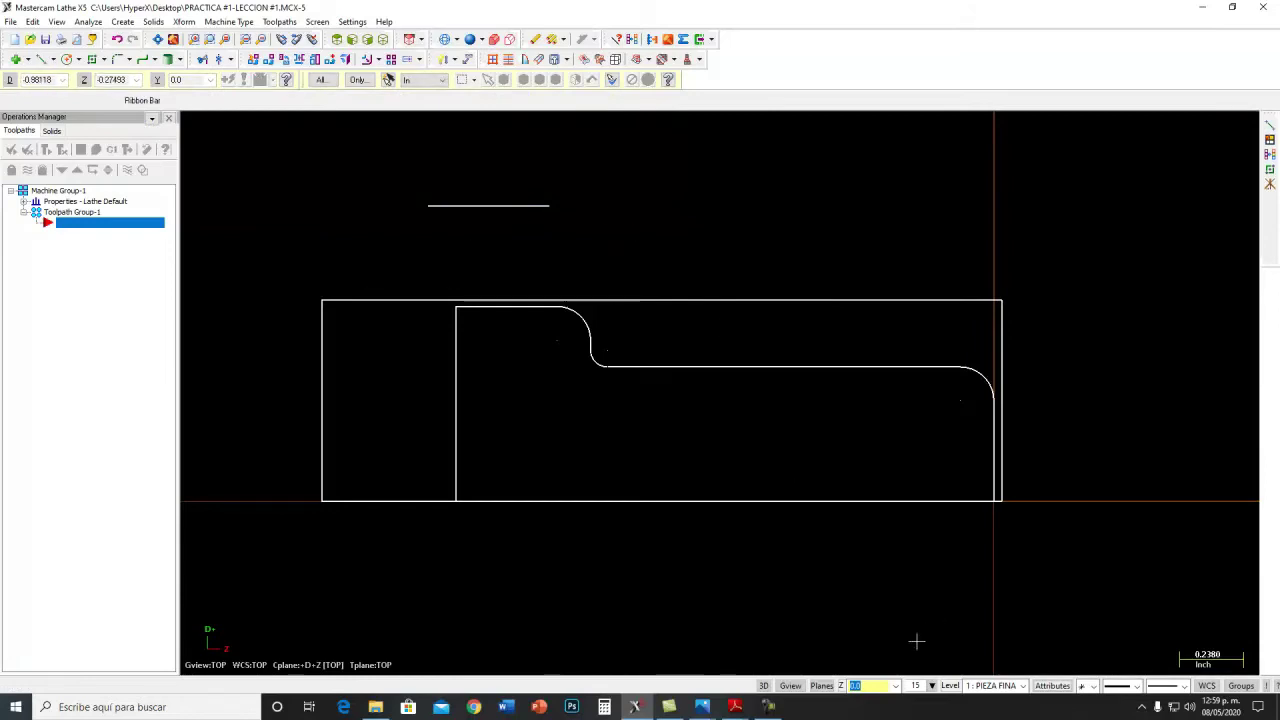
- Make level 2, STOCK MATERIAL, the main level and accept the change
click(952, 688)
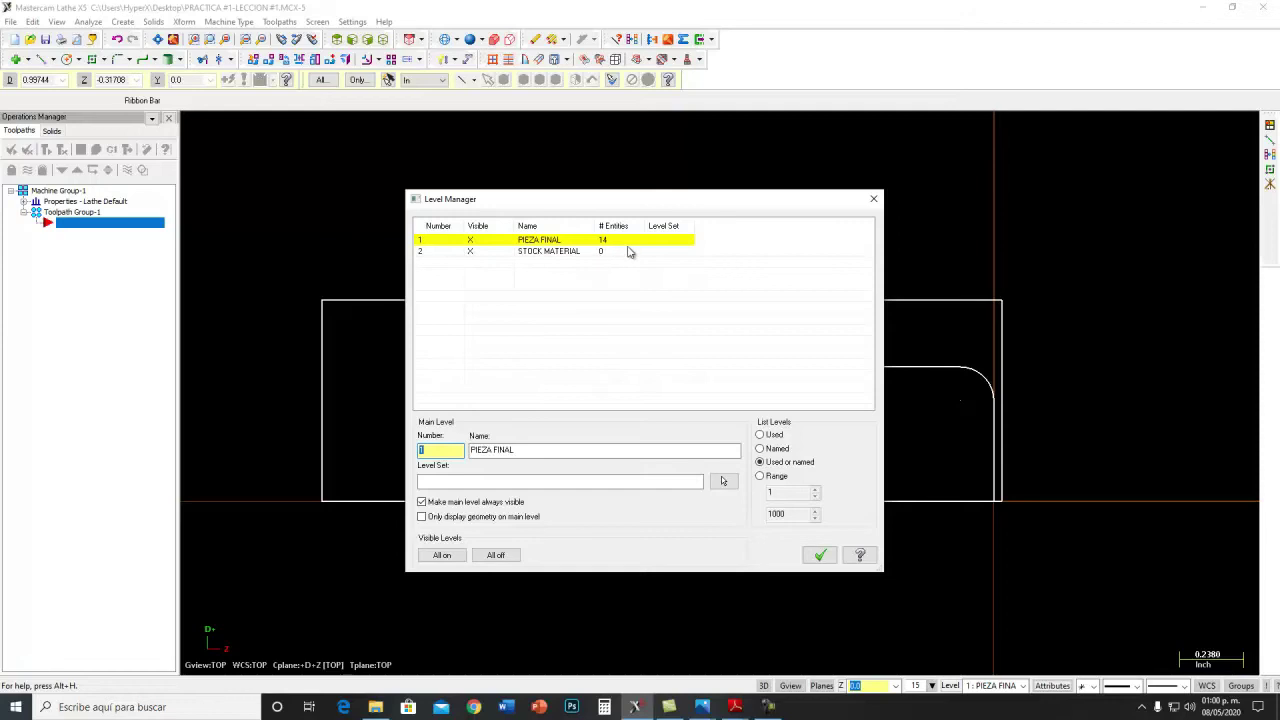
click(436, 255)
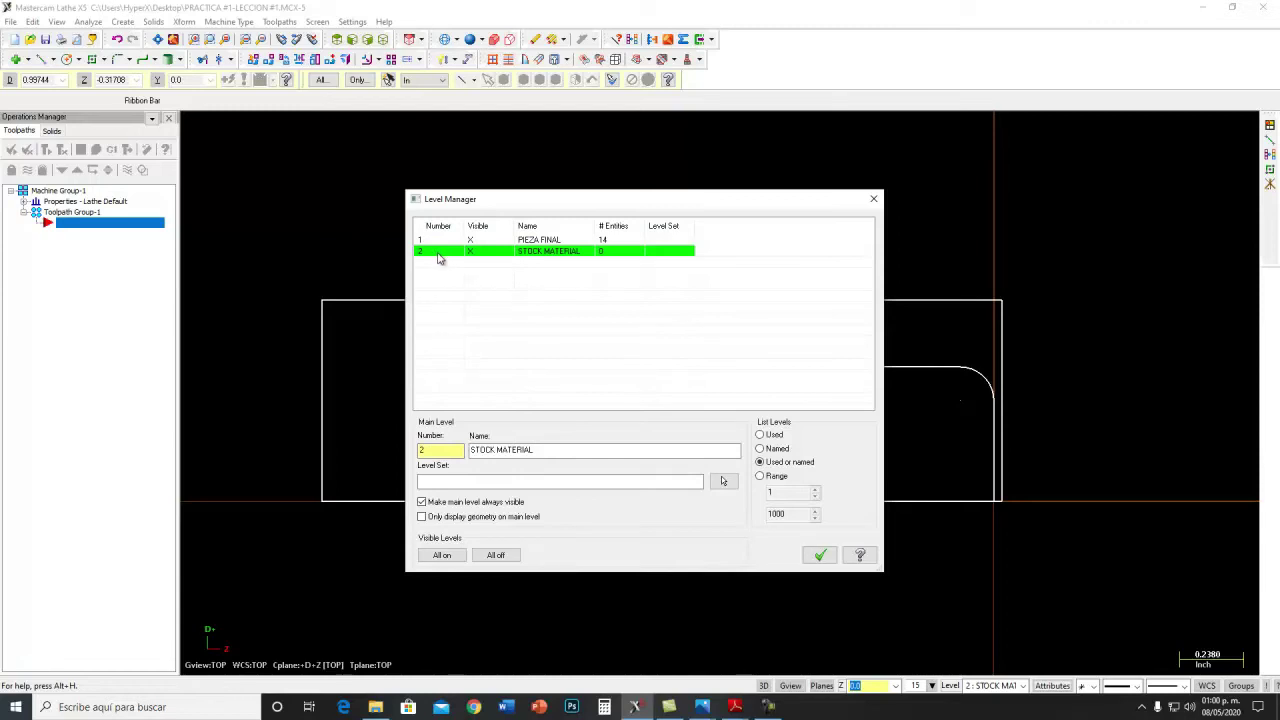
click(820, 555)
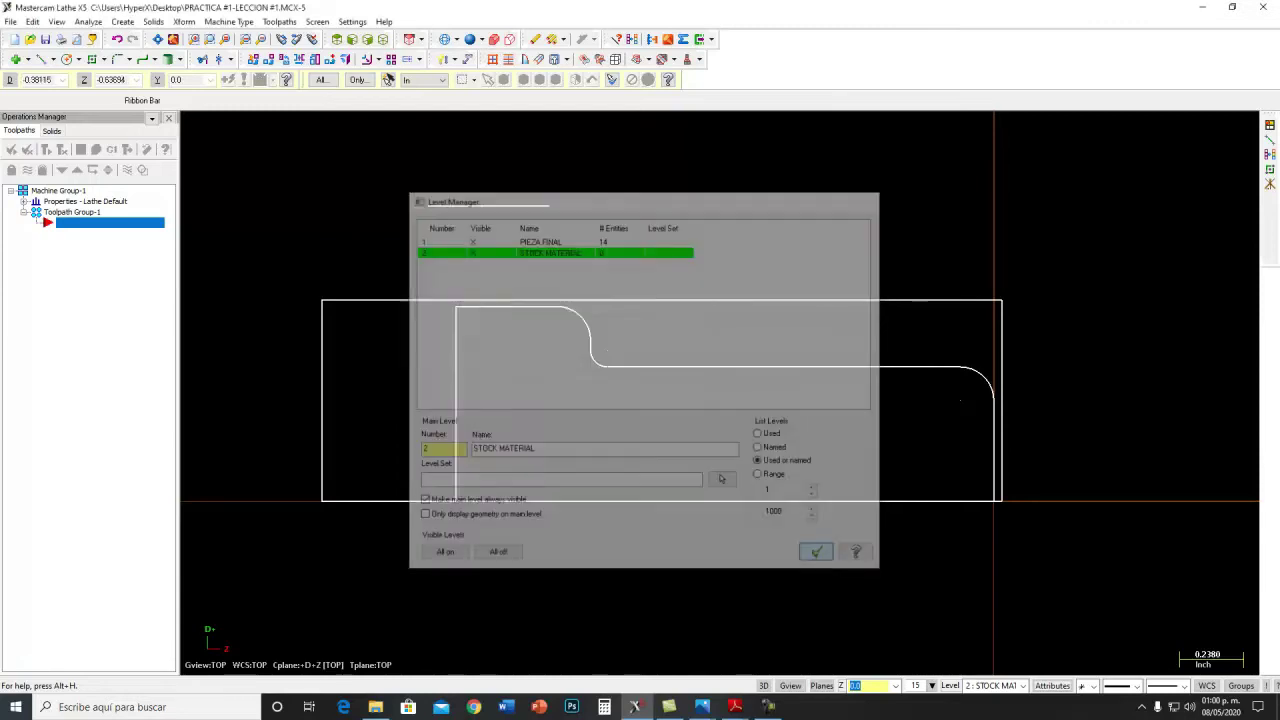
- Draw a second horizontal line just below the test line above the part, on the STOCK MATERIAL level
click(41, 58)
click(429, 234)
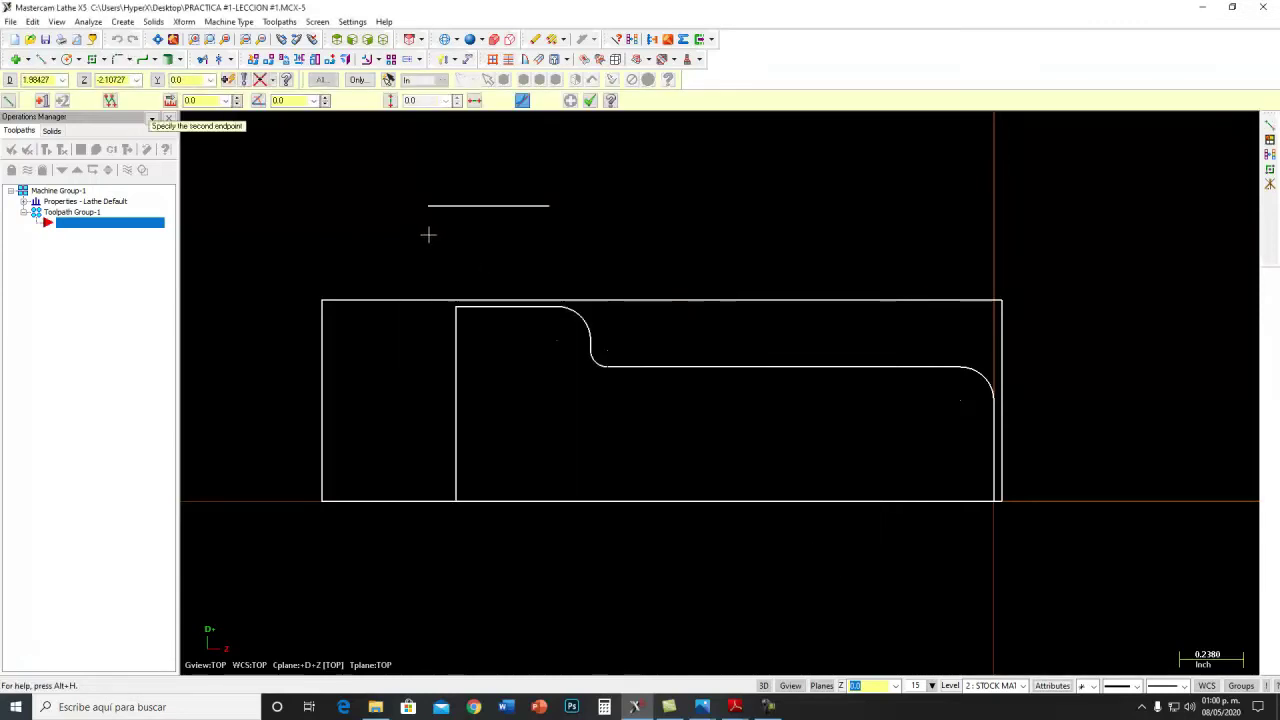
click(536, 236)
click(589, 100)
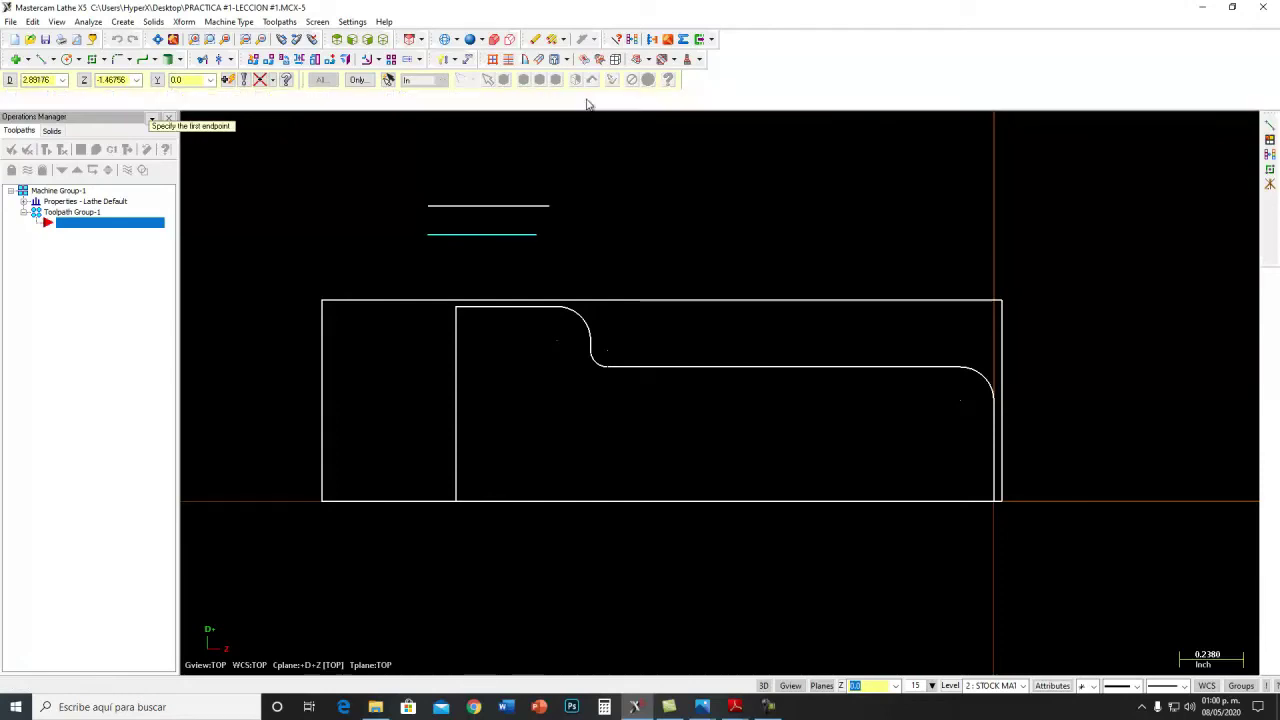
- Turn off all levels except the main level STOCK MATERIAL and accept the level settings
click(951, 686)
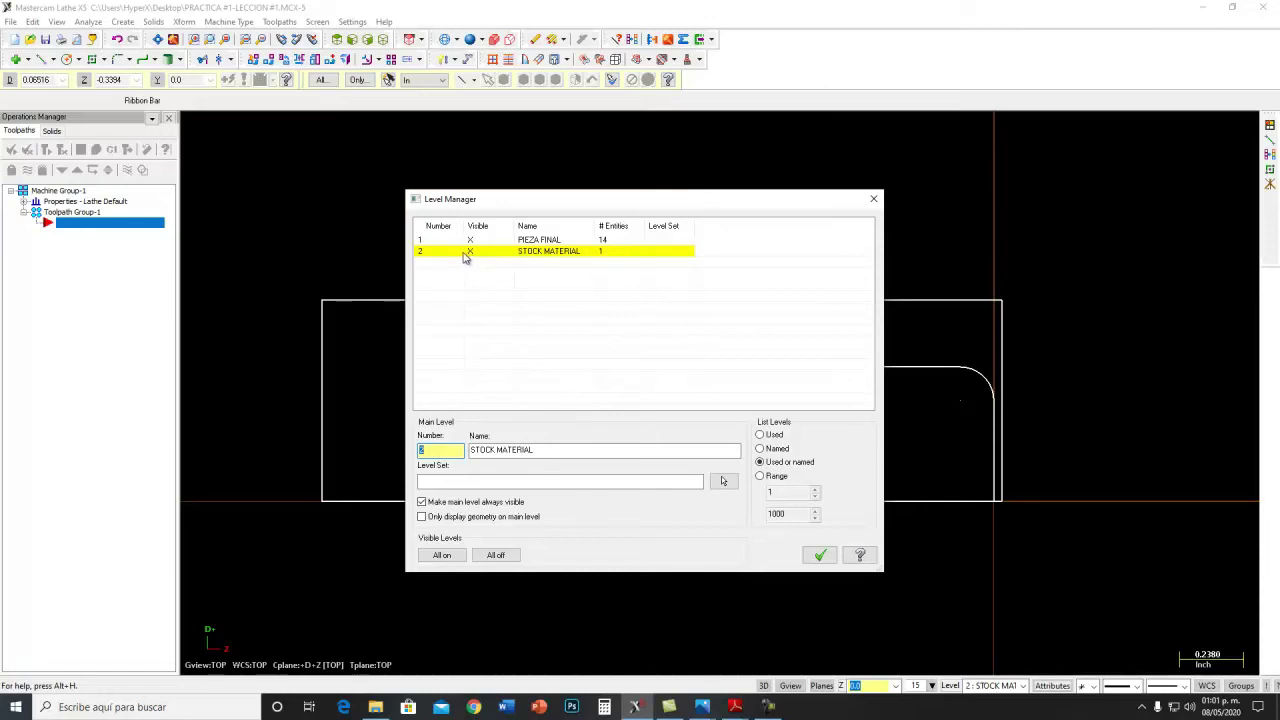
click(445, 257)
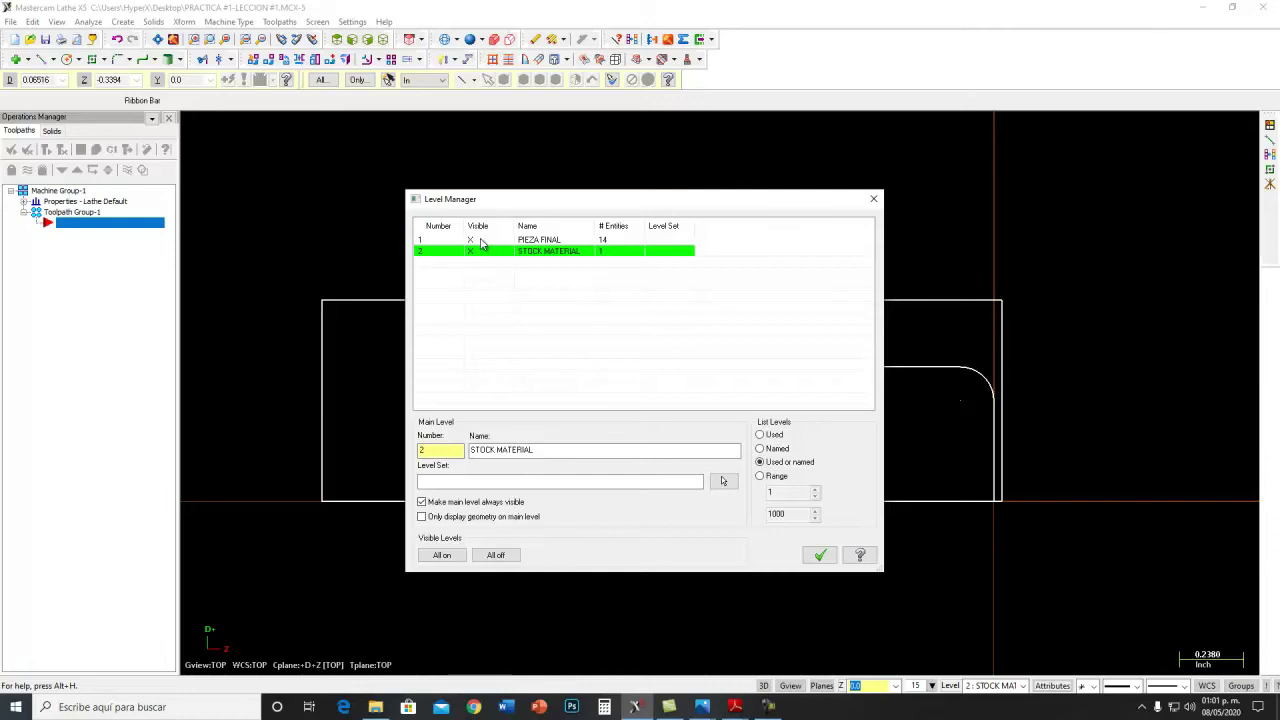
click(495, 556)
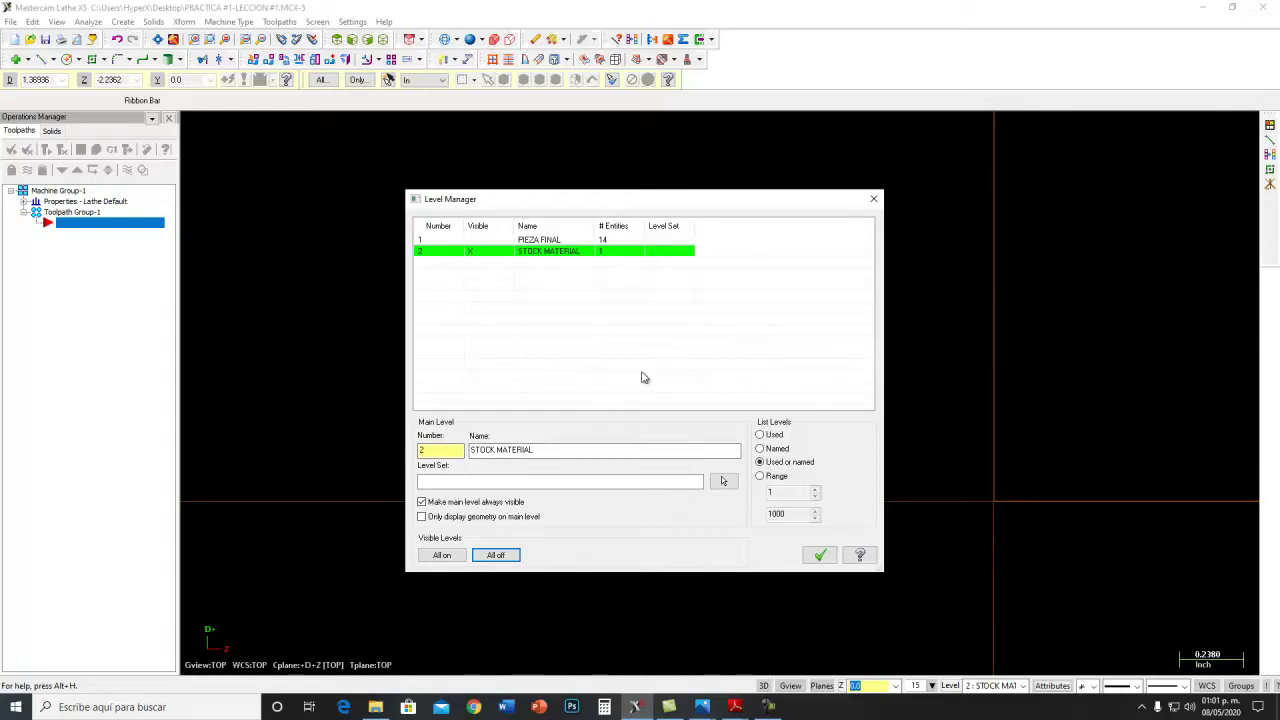
click(820, 557)
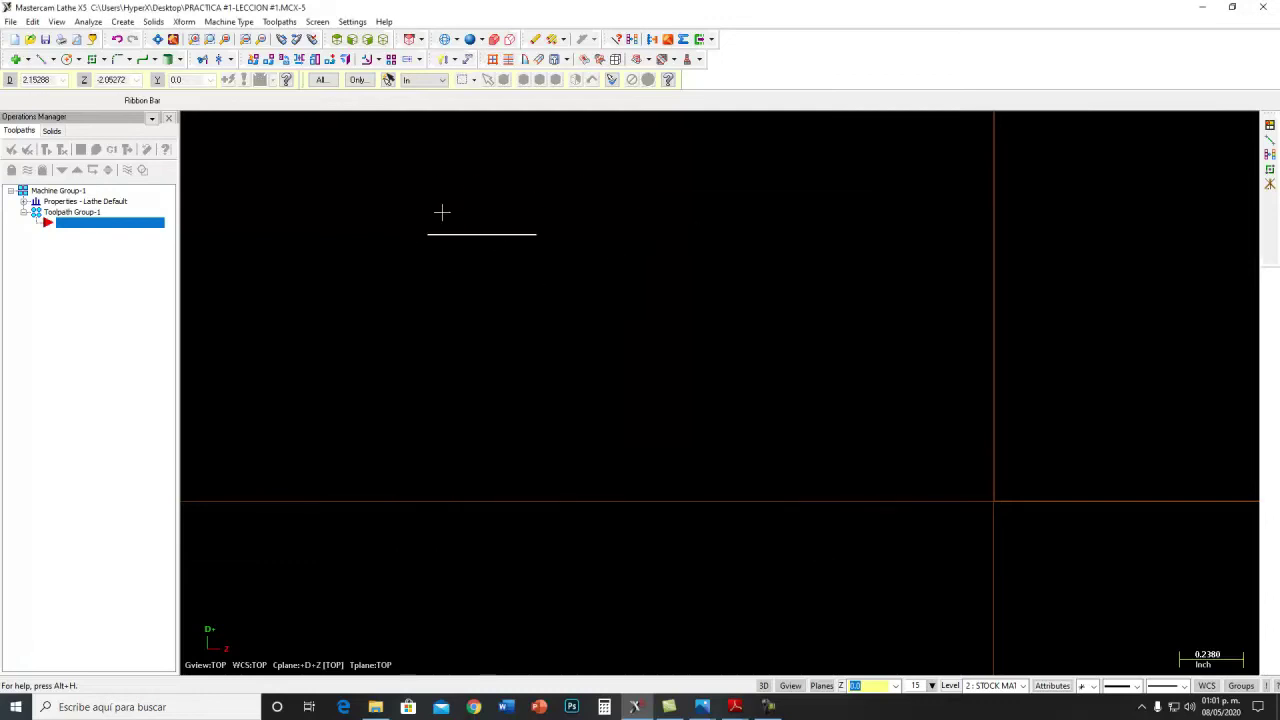
- Toggle the visibility of the PIEZA FINAL level on and off in the Level Manager
click(960, 690)
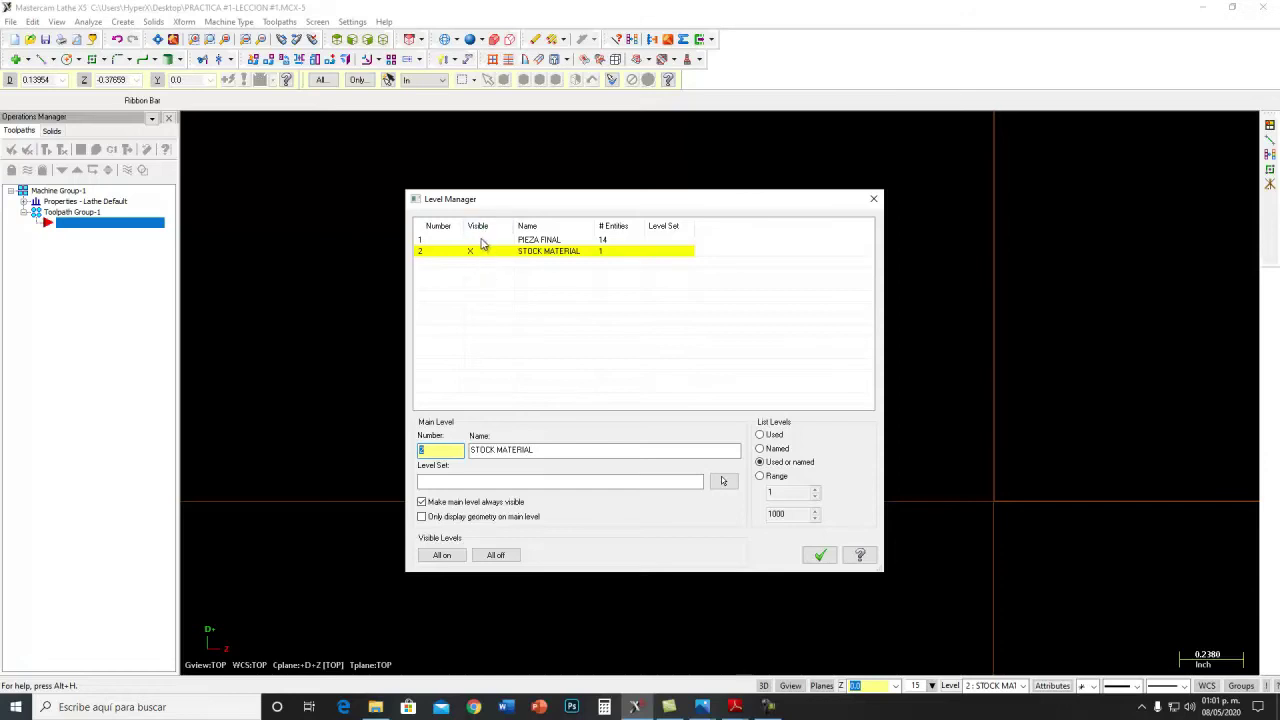
click(478, 241)
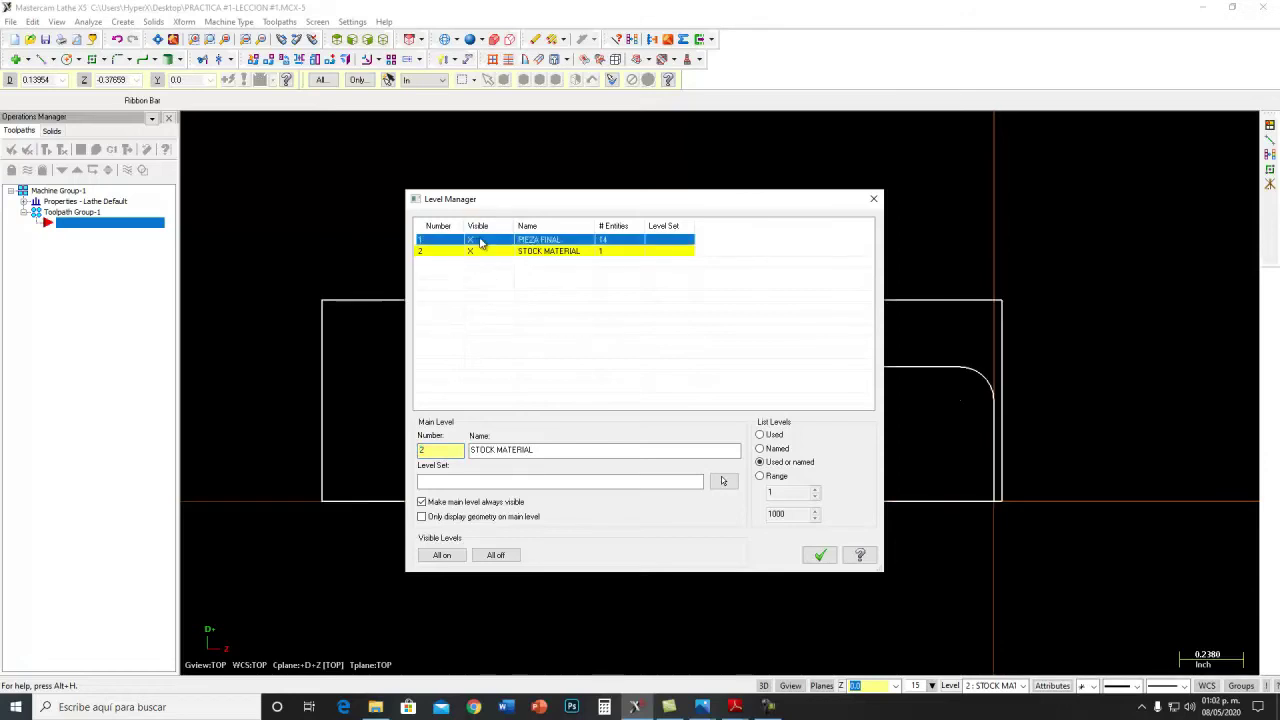
click(478, 241)
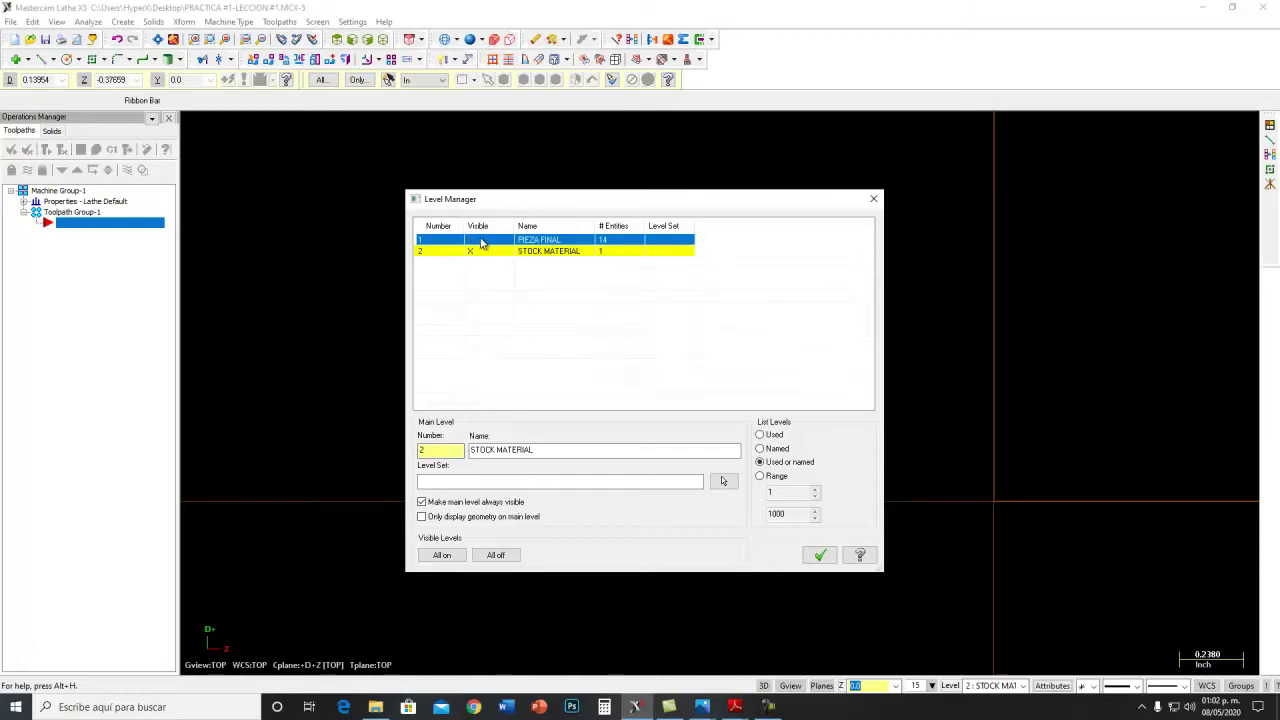
- Make PIEZA FINAL the main level and toggle the STOCK MATERIAL level's visibility off and back on
click(480, 255)
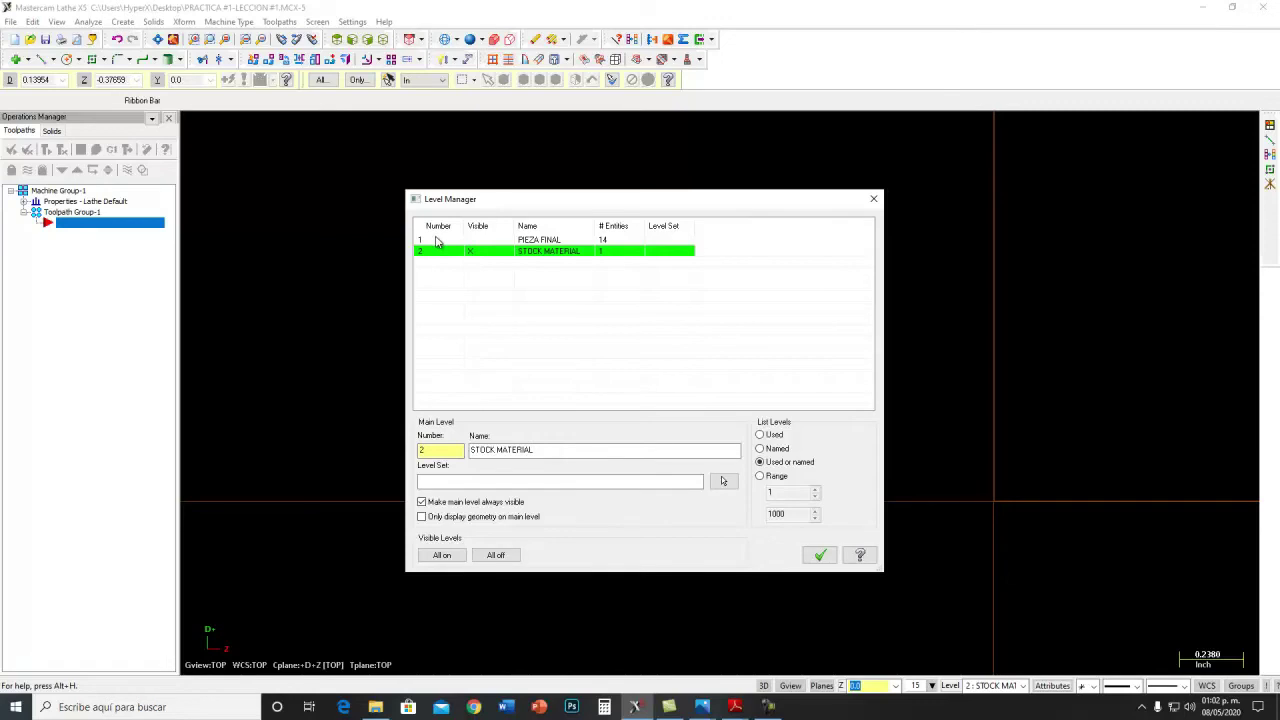
click(436, 240)
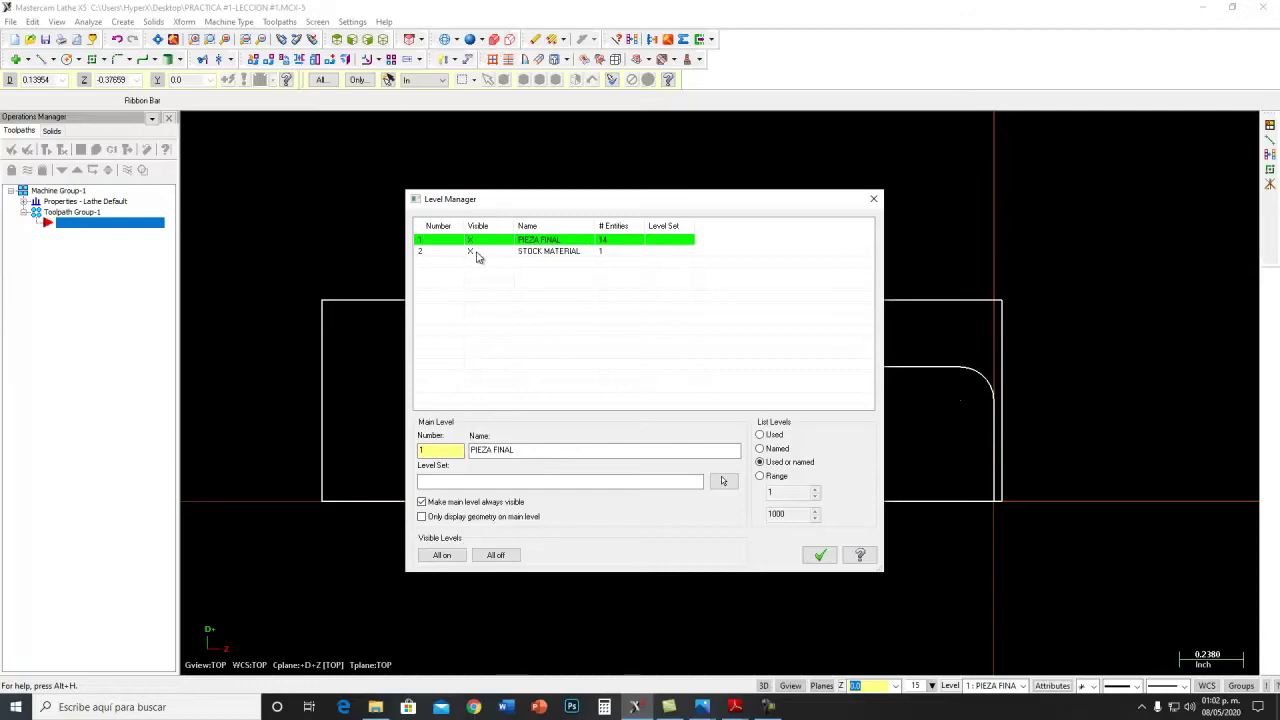
click(476, 254)
click(484, 254)
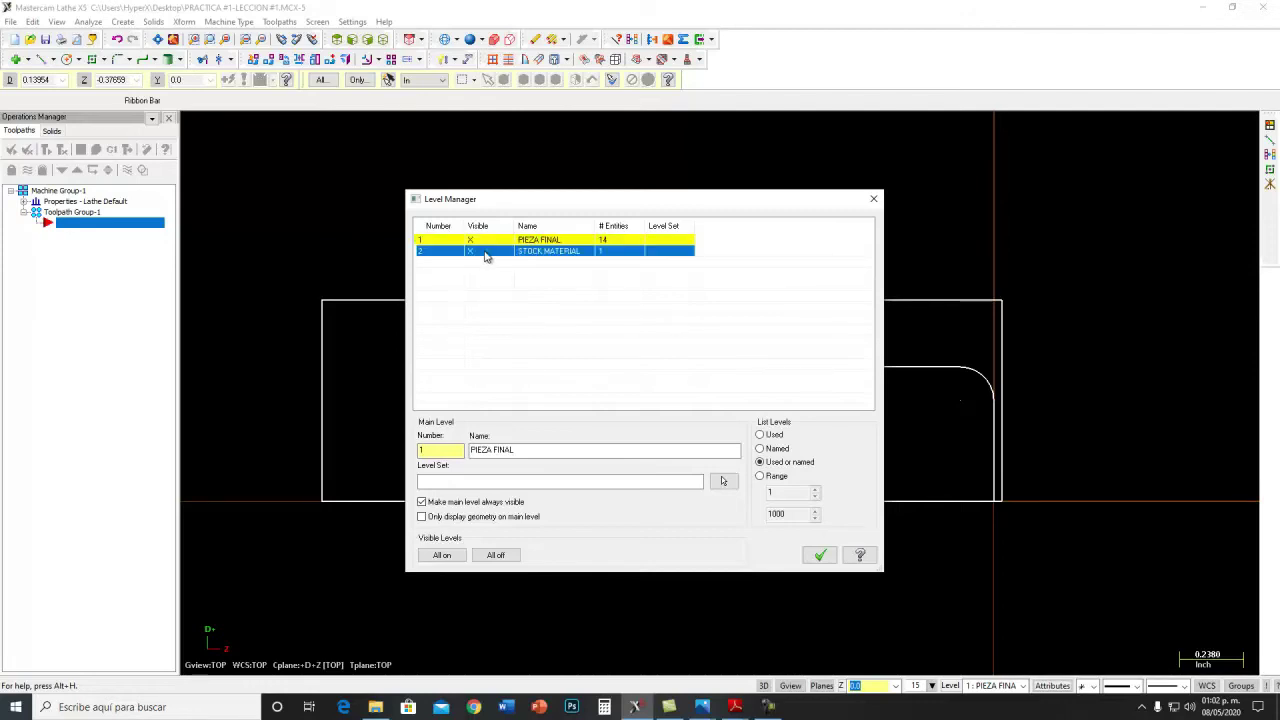
- Hide and re-show the STOCK MATERIAL level, then accept the level settings with PIEZA FINAL as the main level
click(484, 258)
click(452, 241)
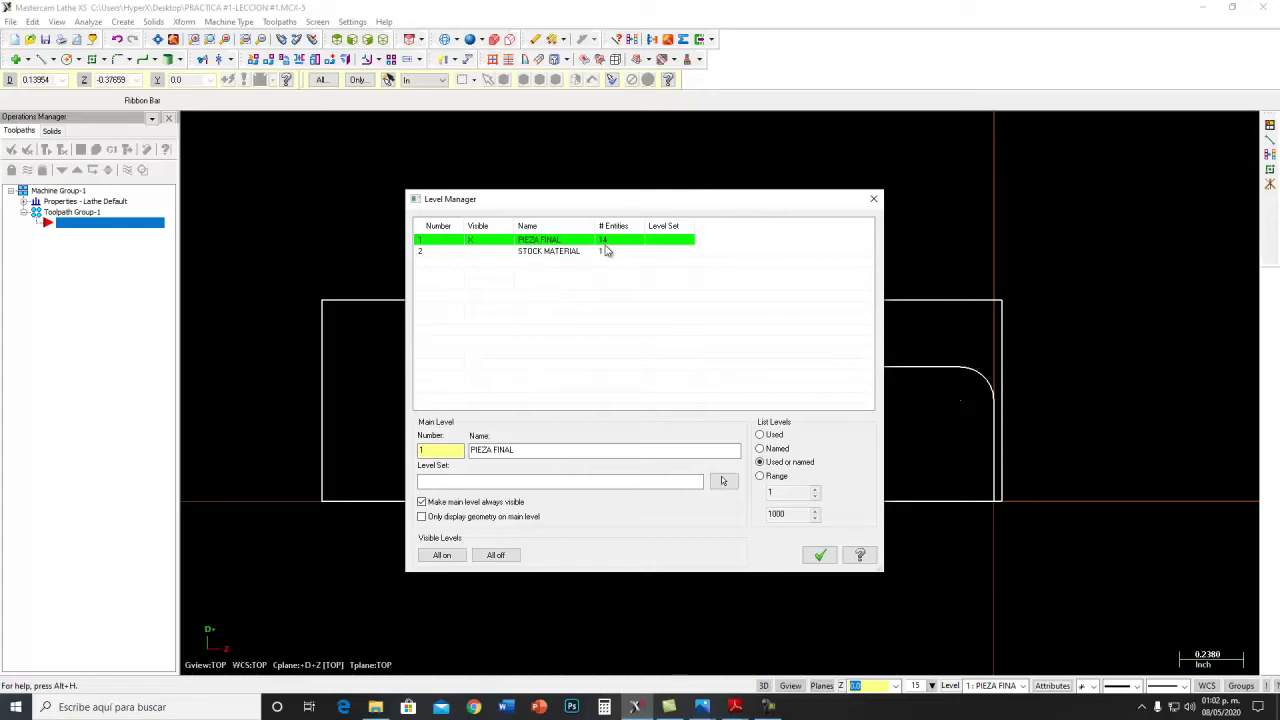
click(473, 251)
click(820, 555)
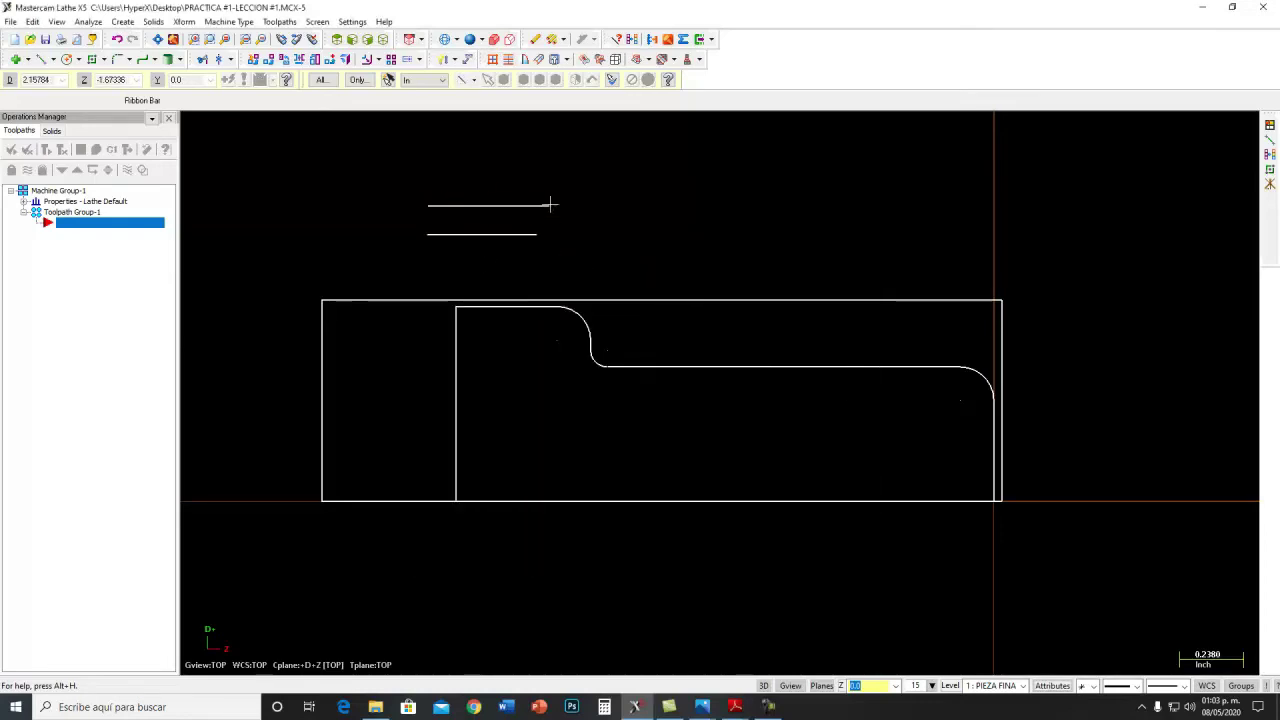
- Delete both horizontal test lines above the part together and undo the deletion
drag(577, 177, 405, 251)
click(615, 60)
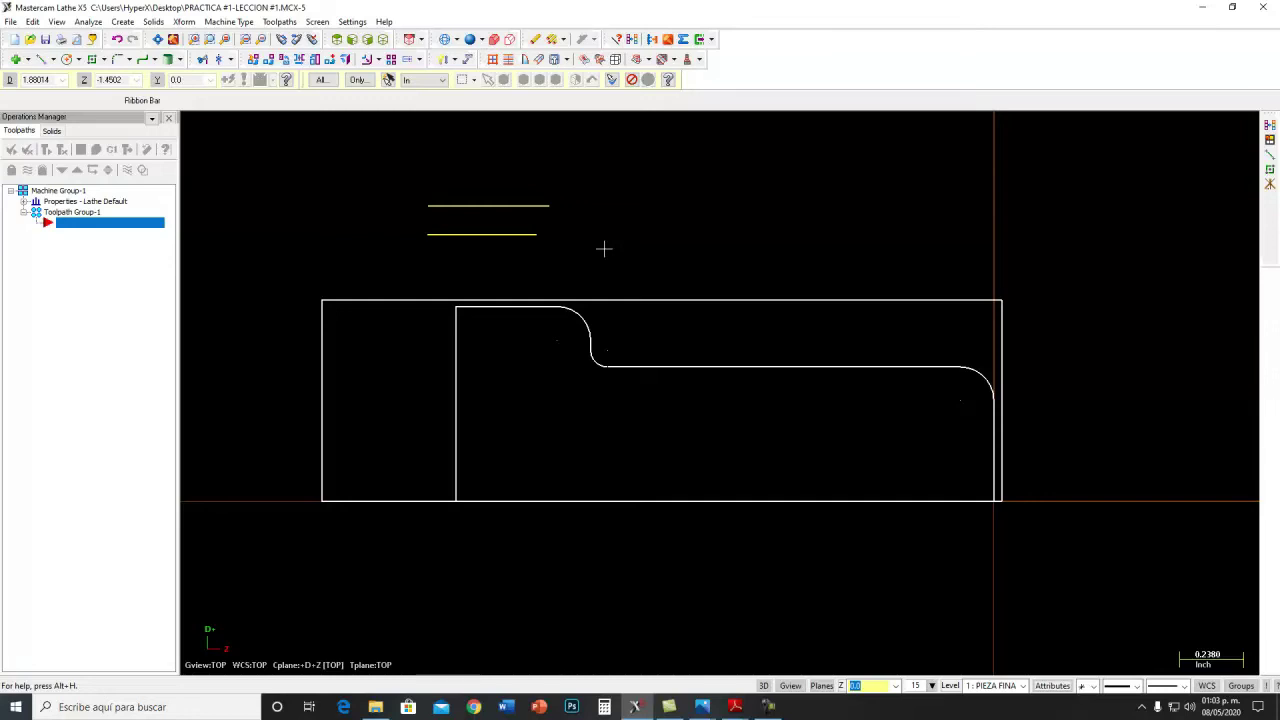
key(Escape)
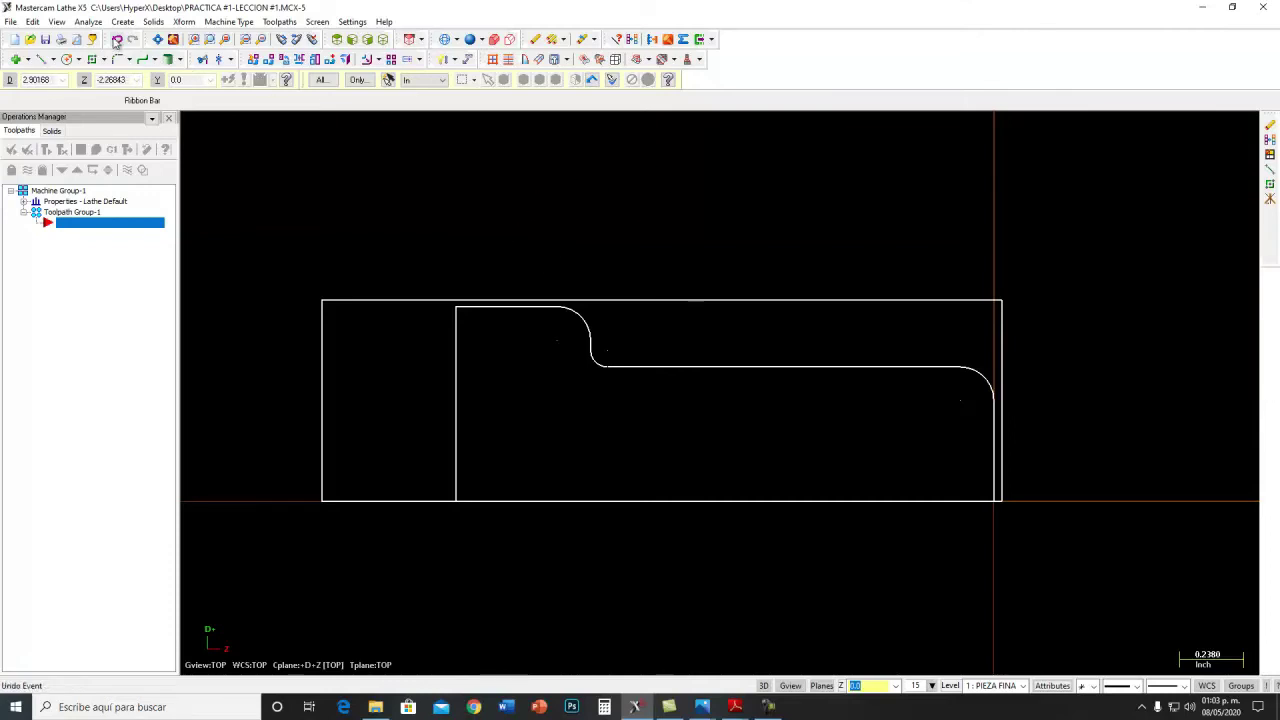
click(116, 39)
- Select the two horizontal test lines above the part one by one and delete them
click(537, 207)
click(523, 234)
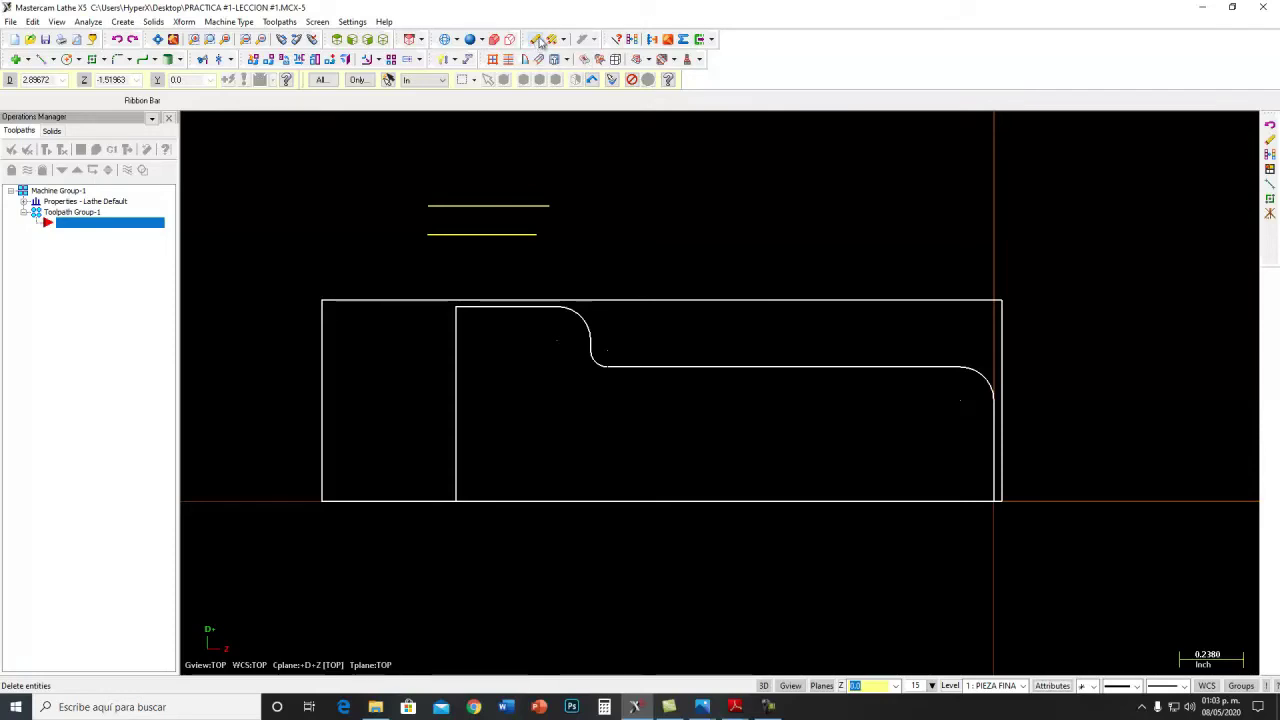
click(537, 41)
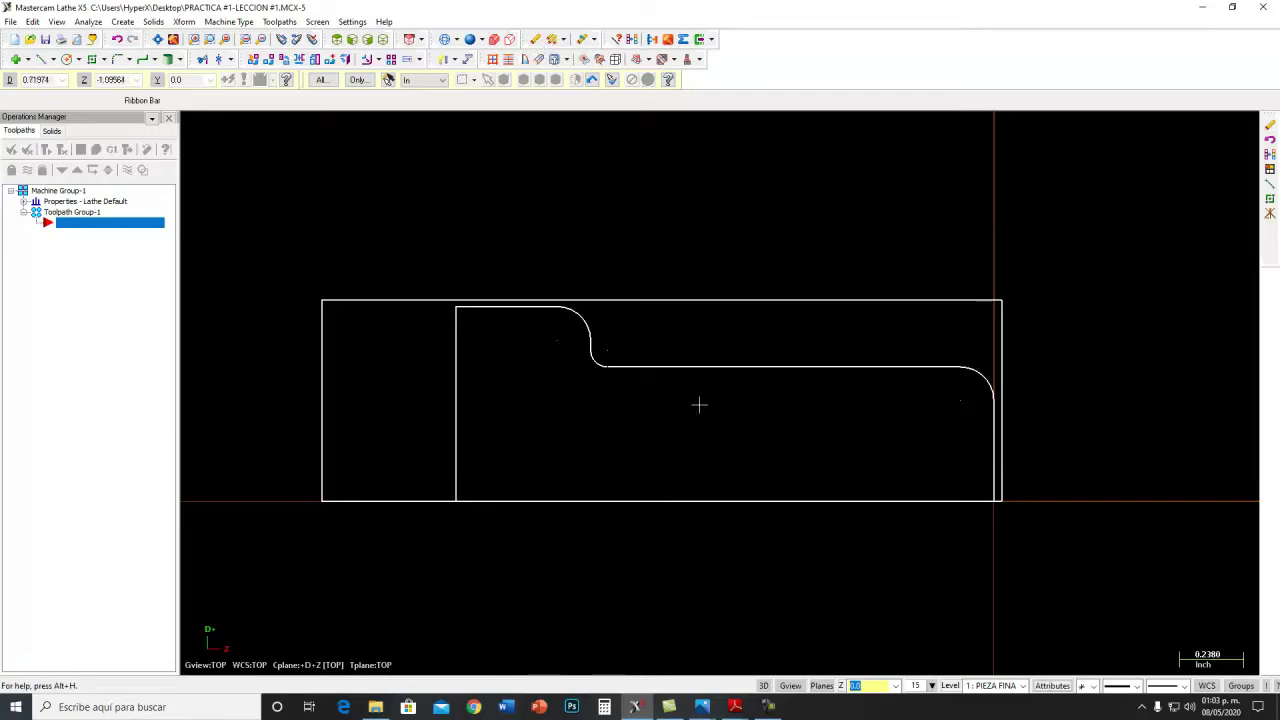
- Review the entity counts of PIEZA FINAL and STOCK MATERIAL in the Level Manager, toggle STOCK MATERIAL's visibility, and accept with PIEZA FINAL as main level
click(952, 686)
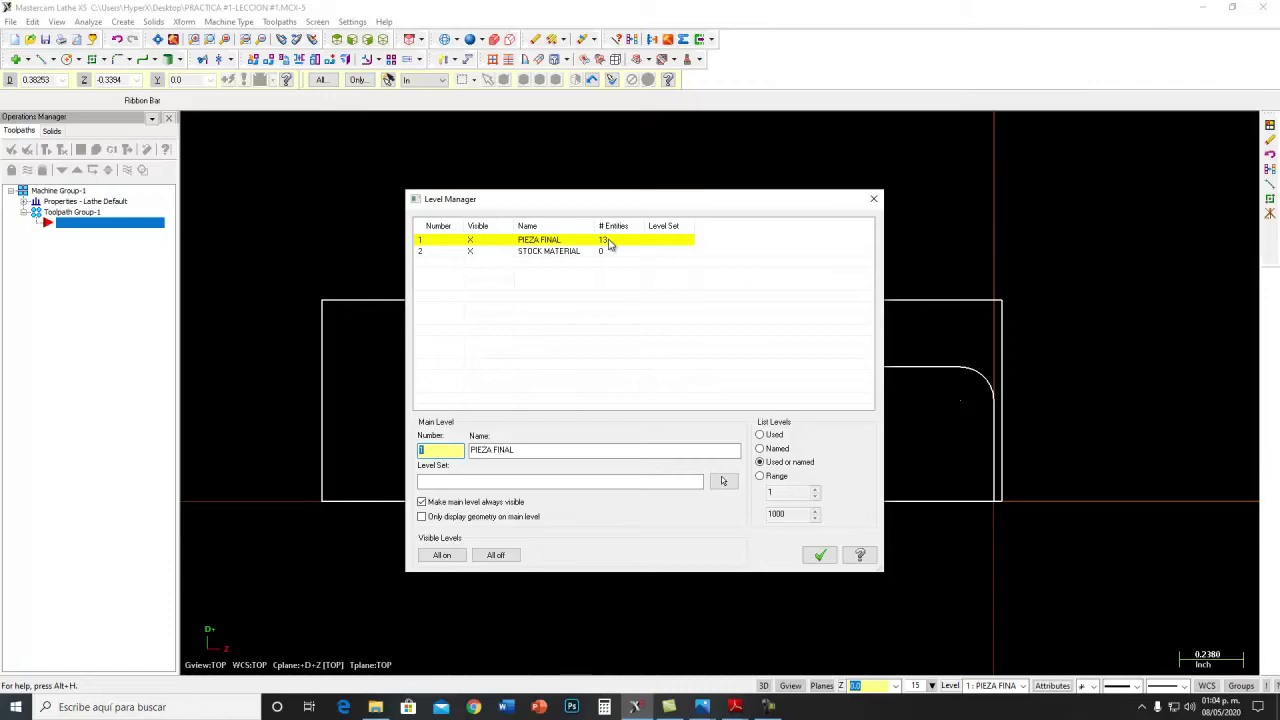
click(457, 248)
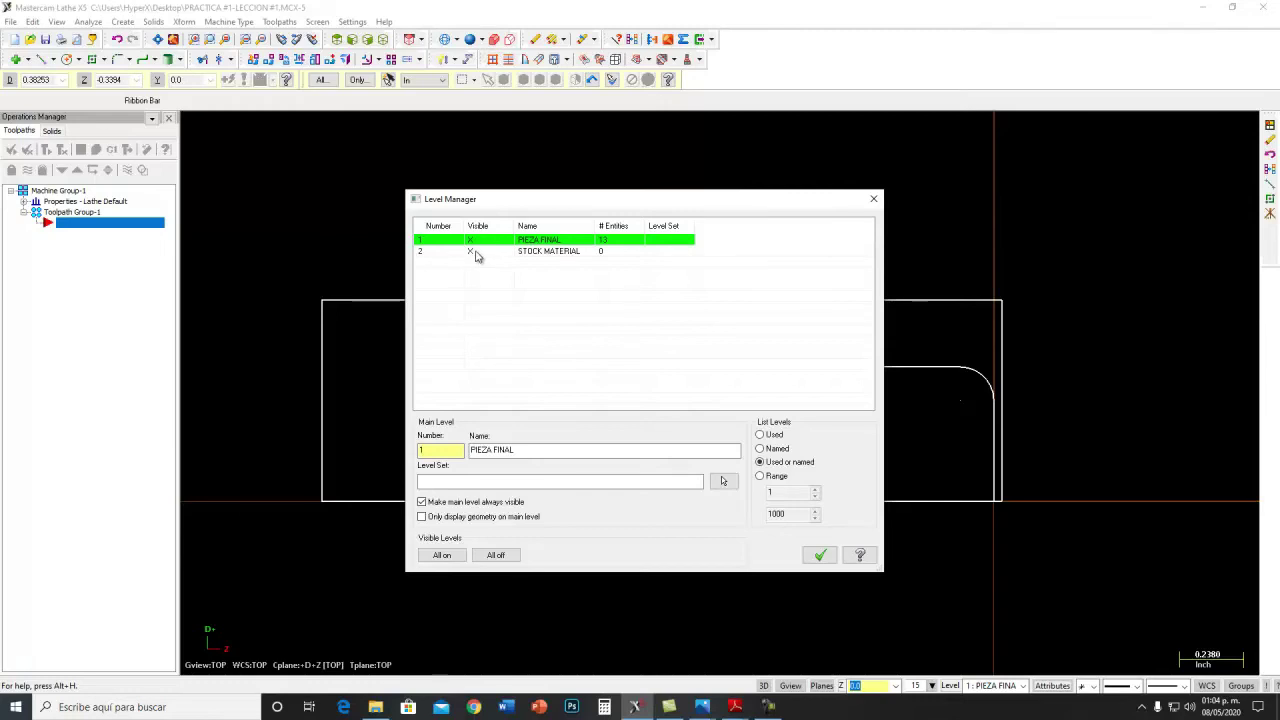
click(476, 253)
click(450, 245)
click(820, 556)
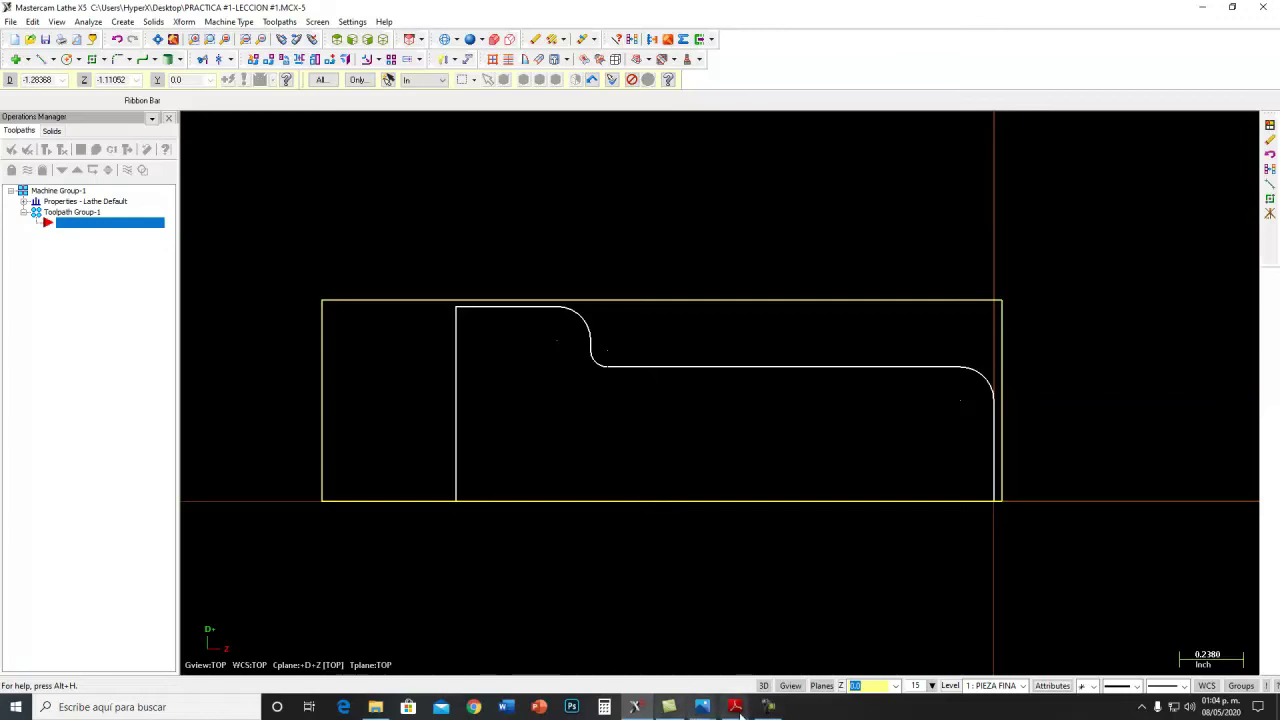
- Switch to Fotos to view the CLICK DERECHO.bmp mouse diagram, and minimize it to return to the drawing
mouse_move(686, 712)
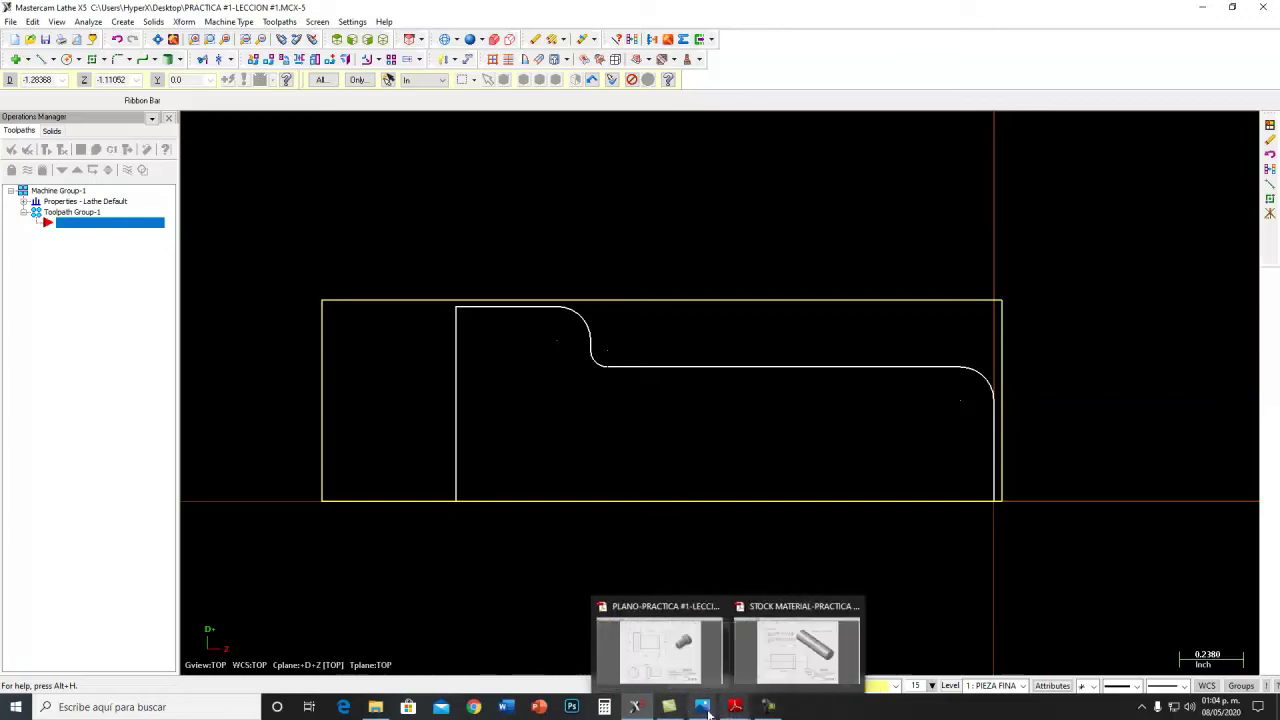
click(621, 652)
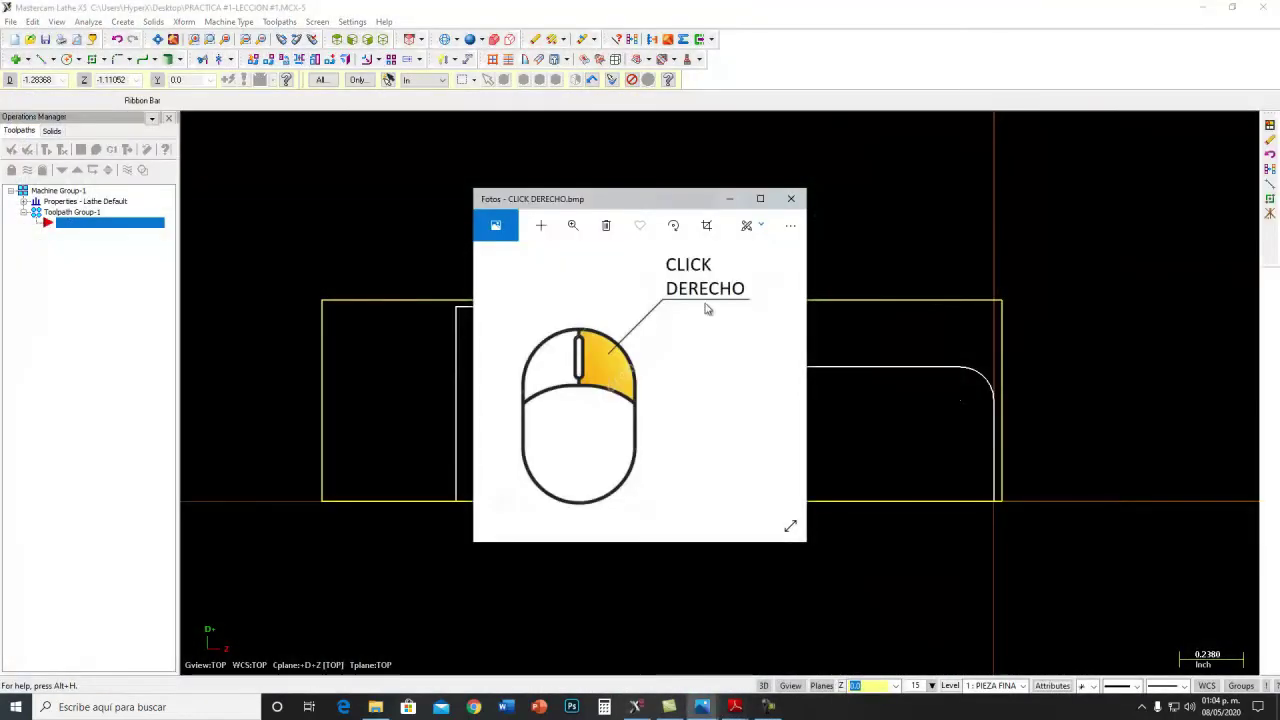
mouse_move(781, 334)
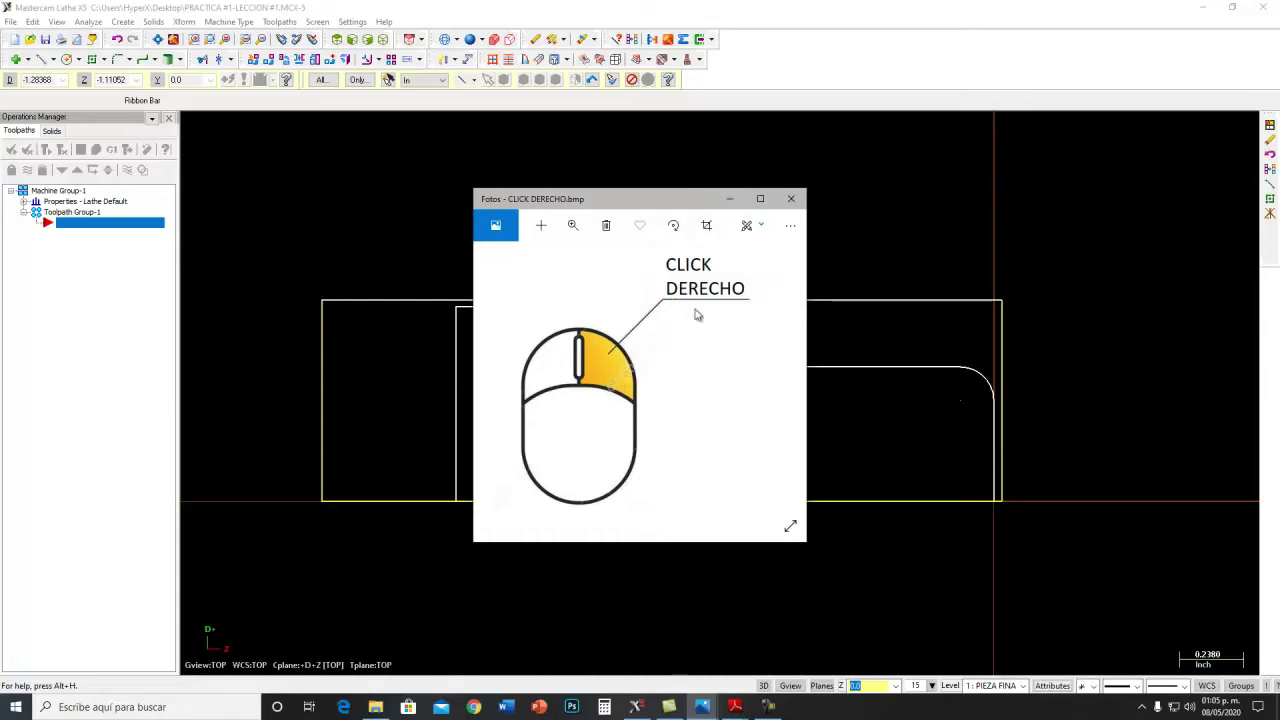
click(731, 202)
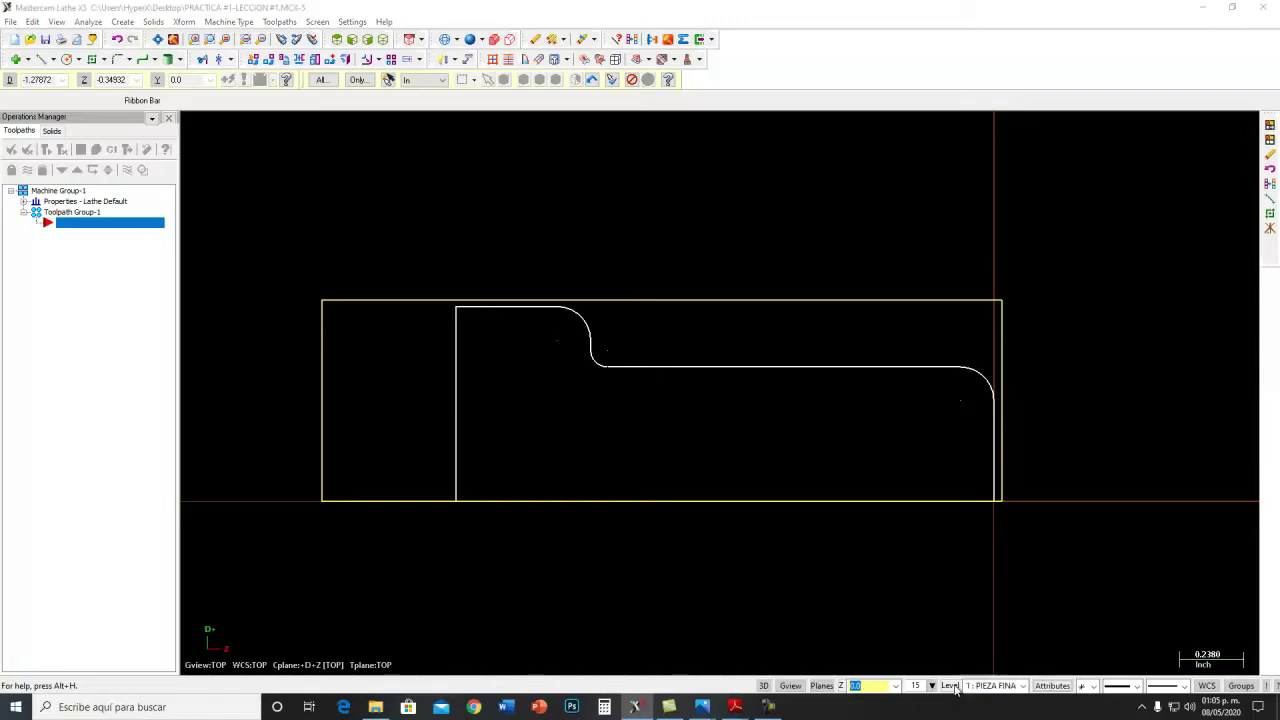
- Open the Change Levels dialog for the selected outer stock rectangle and place it over the middle of the drawing
right_click(956, 687)
drag(85, 121, 658, 297)
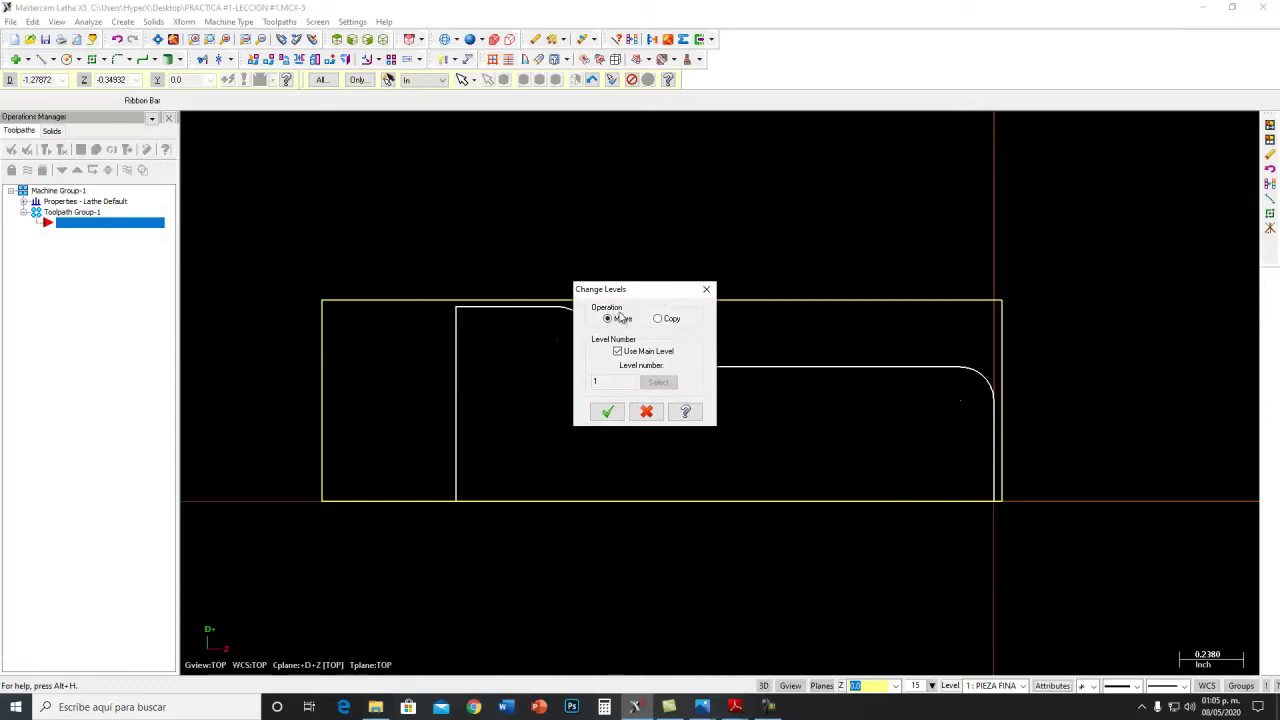